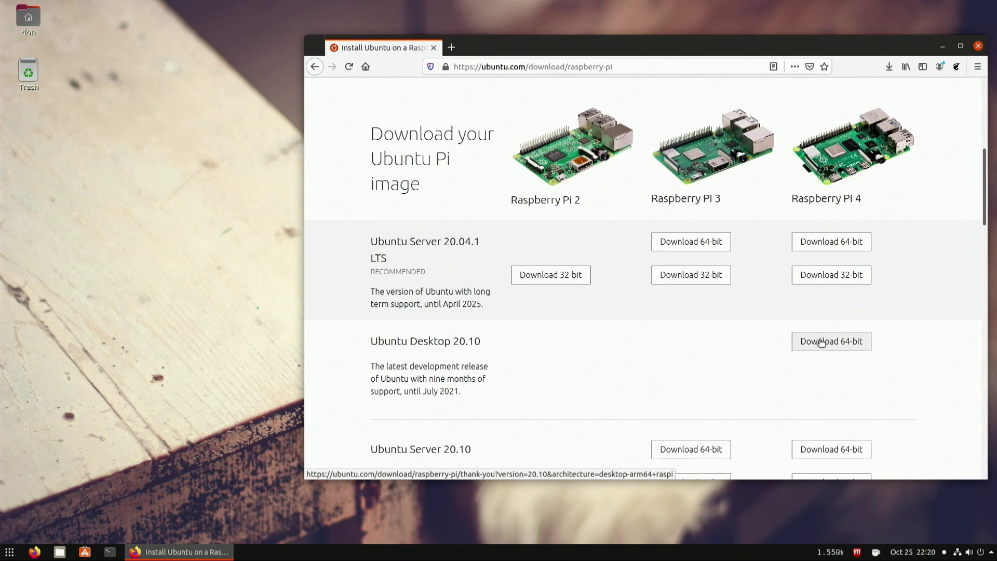
Step: Start the 64-bit Ubuntu Desktop 20.10 download for Raspberry Pi 4 and scroll to the installation tutorial
left_click(820, 341)
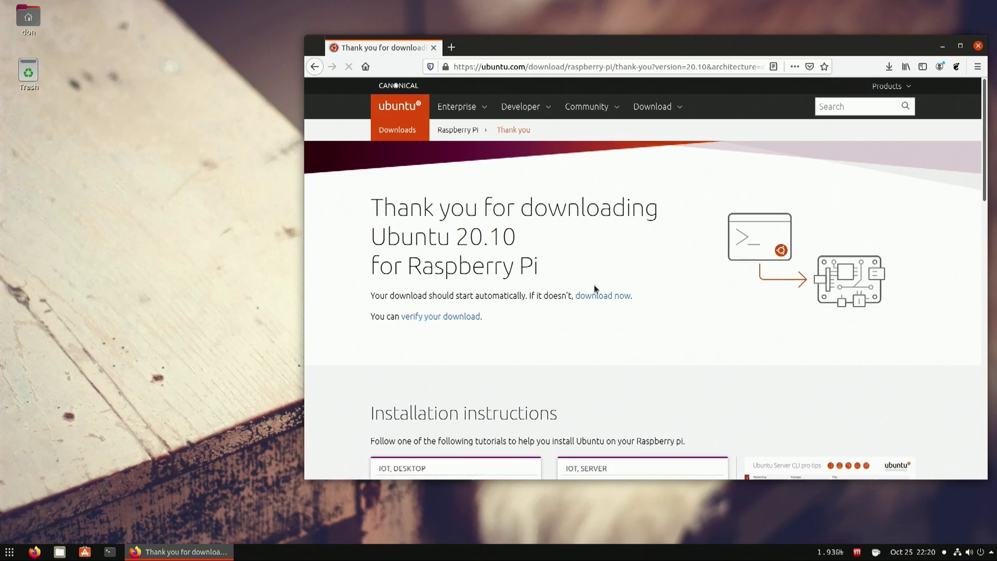
scroll(595, 287, "down", 5)
scroll(530, 263, "down", 1)
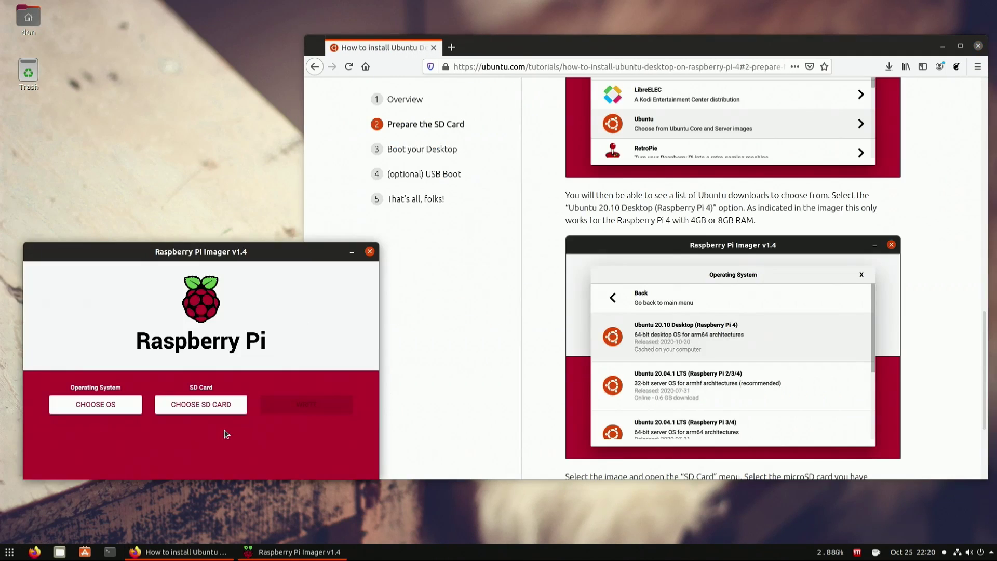
Step: Choose Ubuntu Desktop 20.10 (RPi 4) as the operating system in Raspberry Pi Imager
left_click(132, 416)
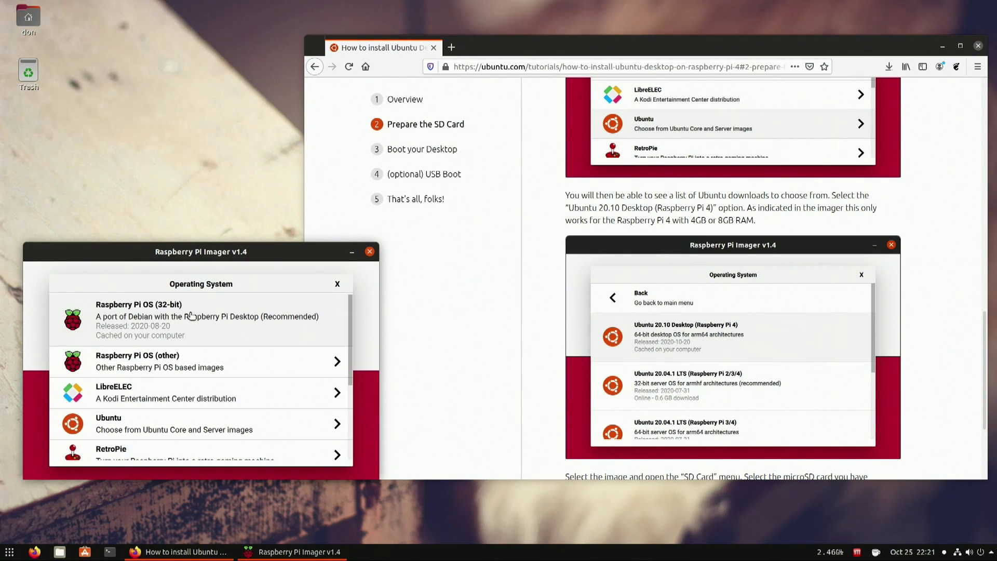
left_click(191, 429)
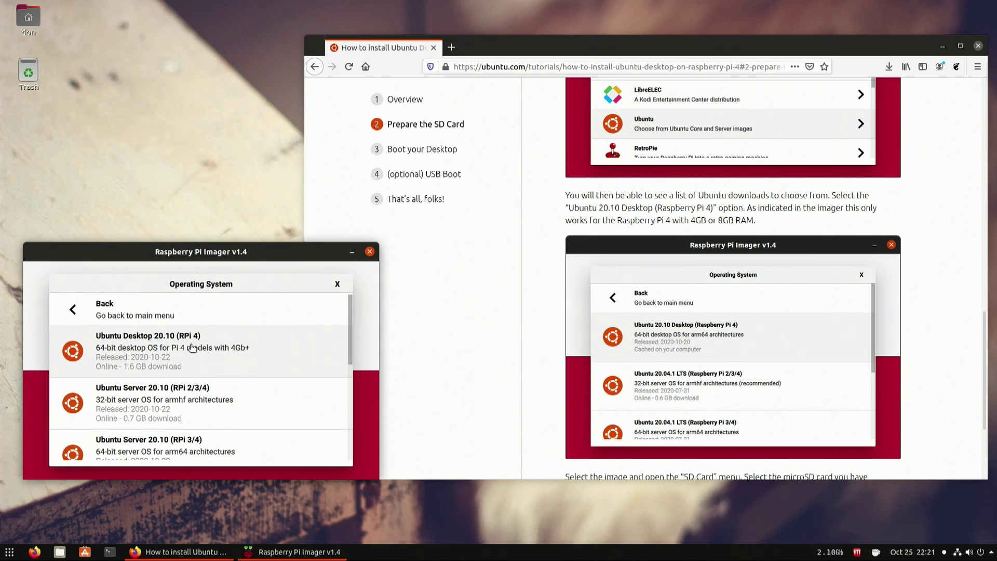
left_click(192, 348)
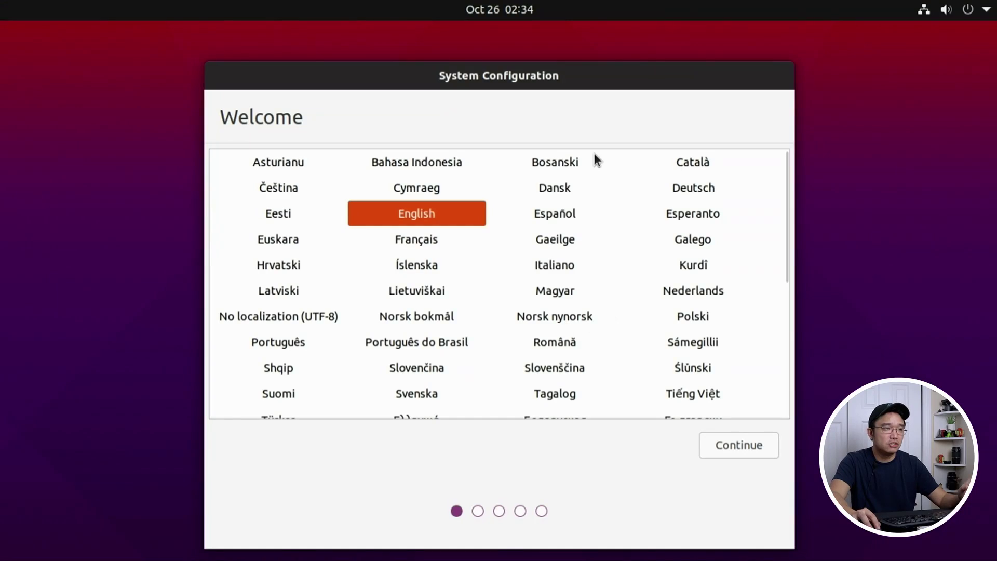
Step: Accept English language, English (US) keyboard layout and New York as the location
left_click(756, 452)
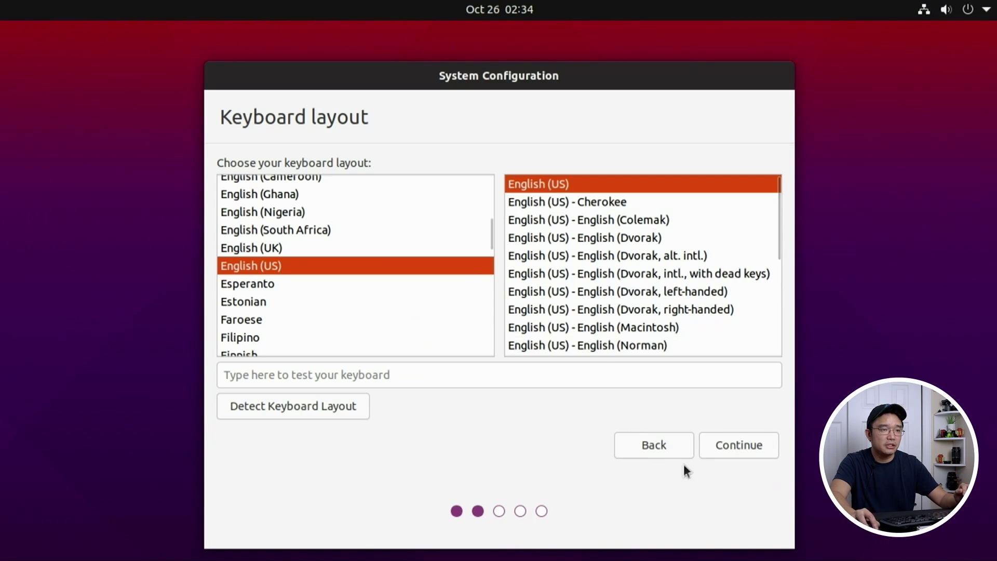
left_click(748, 447)
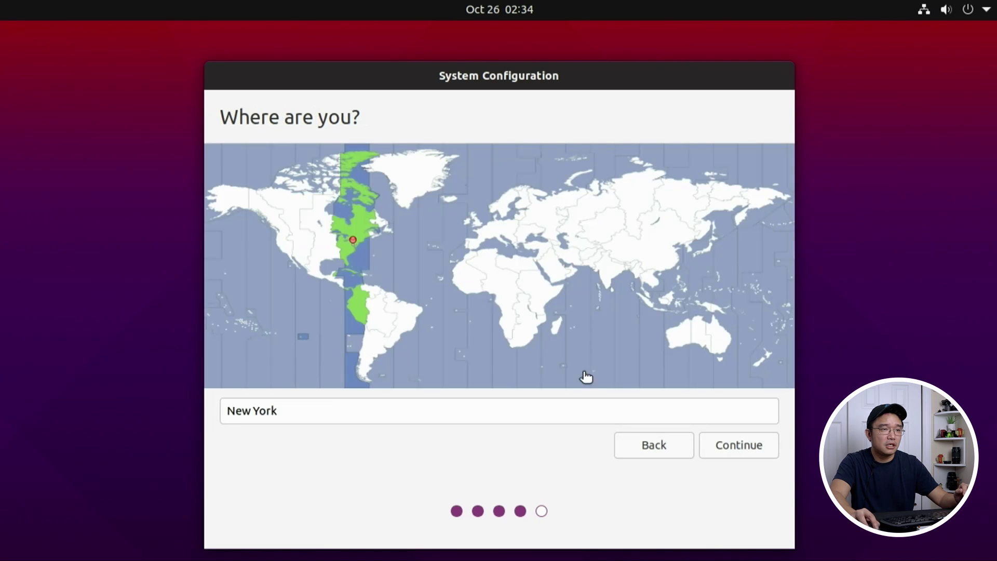
left_click(715, 444)
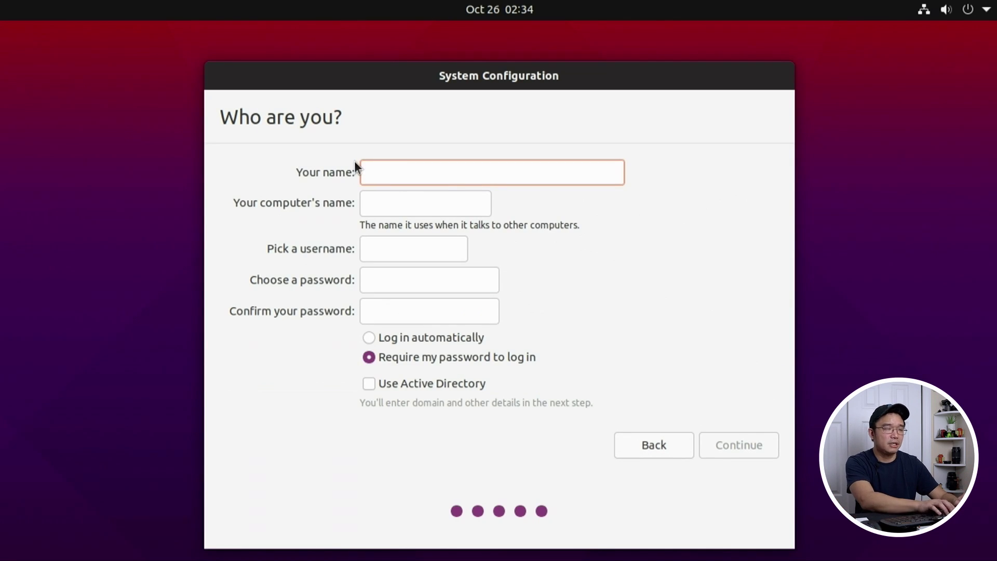
Step: Create the user account with computer name rpi-ubu, a username and password, set to log in automatically
type("pi")
key("Tab")
type("rpi-ubu")
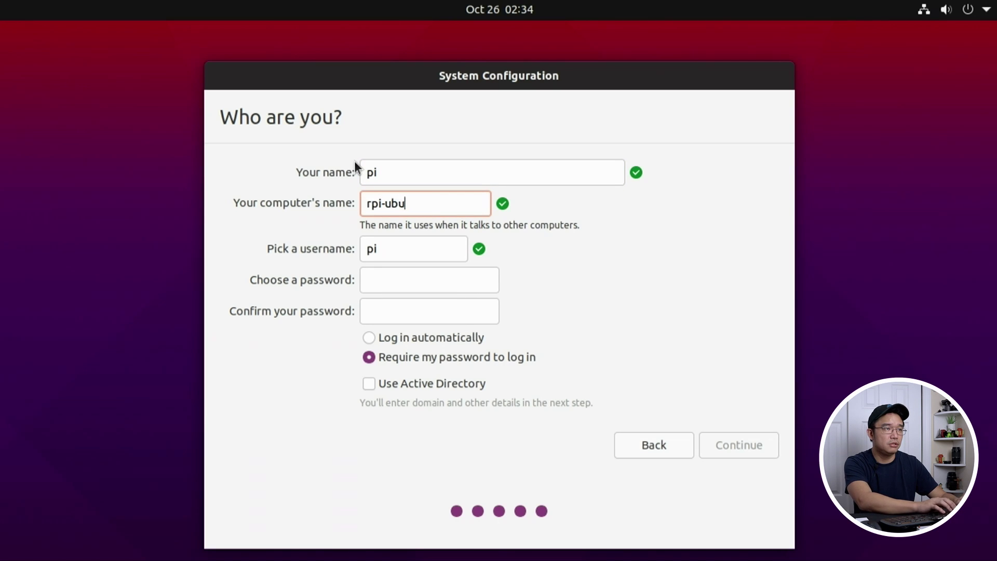
key("Tab")
key("Tab")
type("ubuntu")
key("Tab")
type("ubuntu")
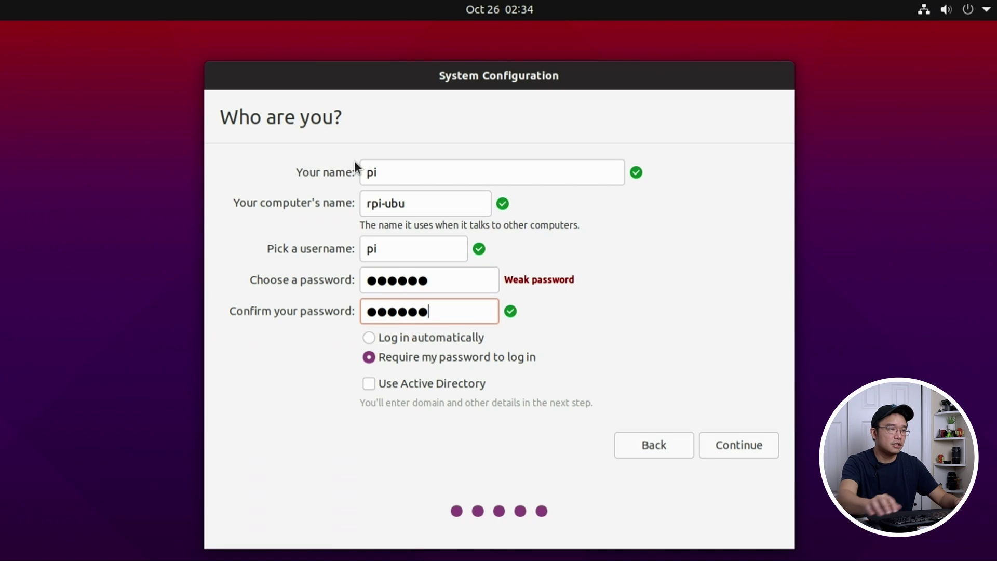
left_click(402, 337)
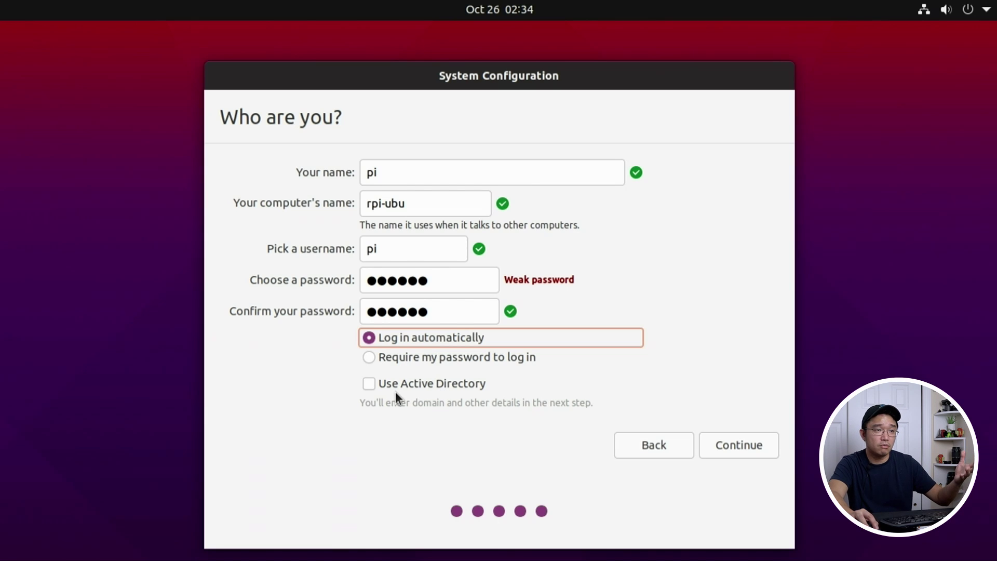
left_click(764, 446)
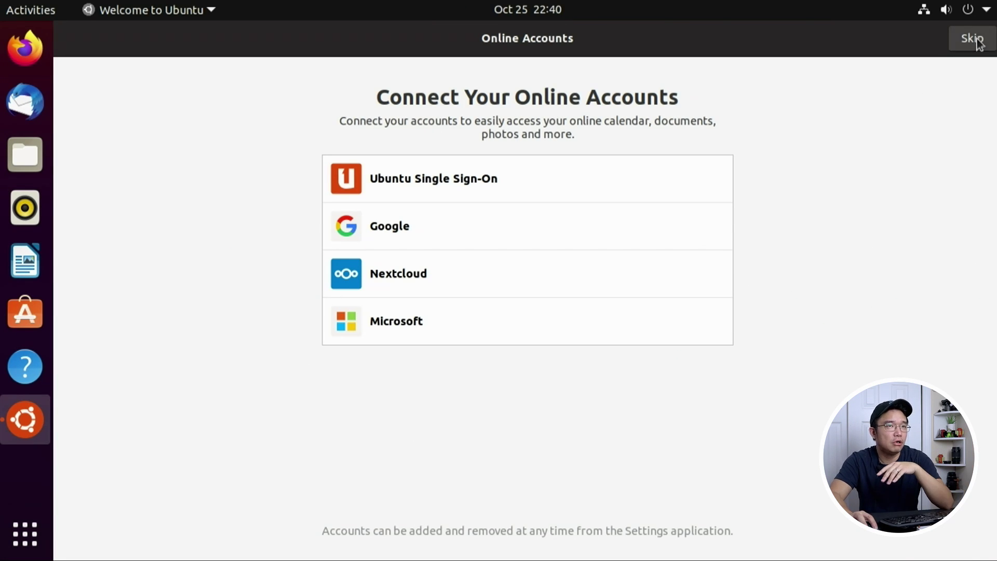
Step: Skip online accounts, decline sending system info, leave Location Services off and finish the tour
left_click(975, 38)
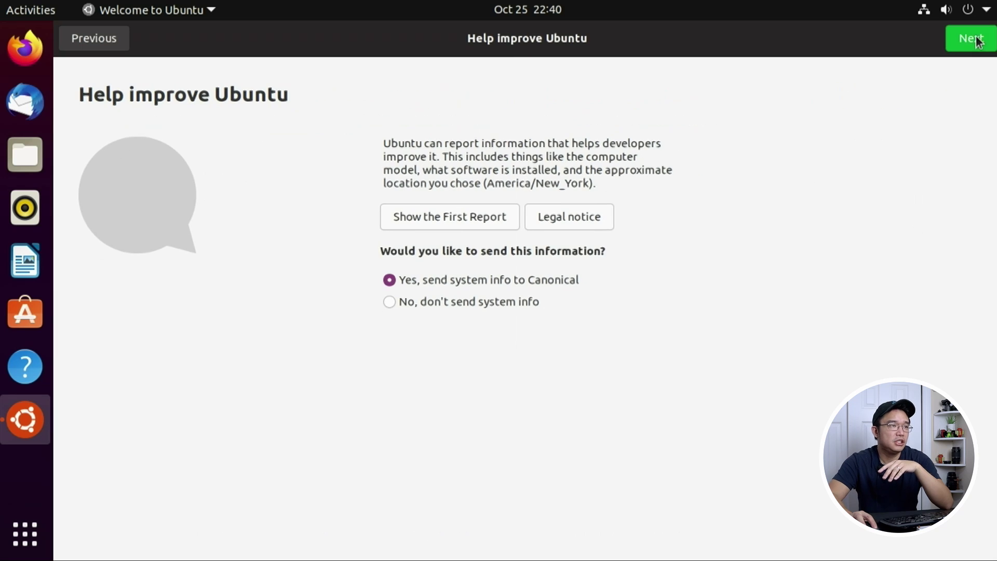
left_click(454, 307)
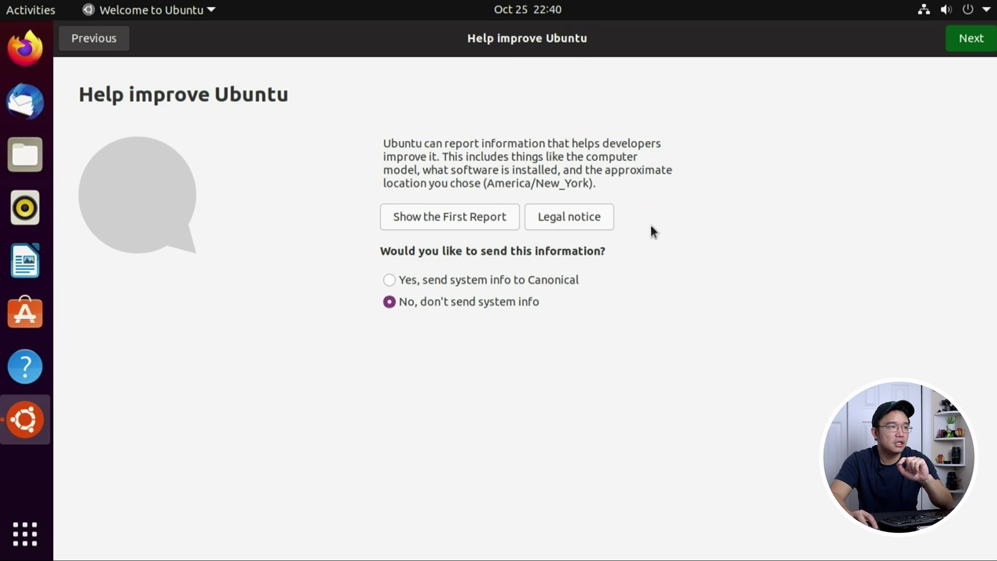
left_click(706, 156)
left_click(706, 156)
left_click(977, 41)
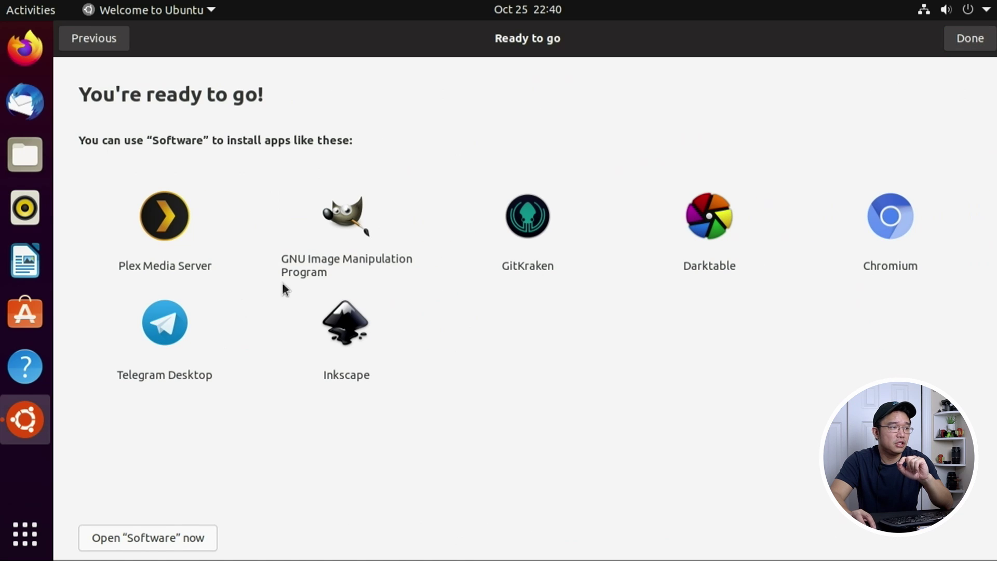
left_click(971, 41)
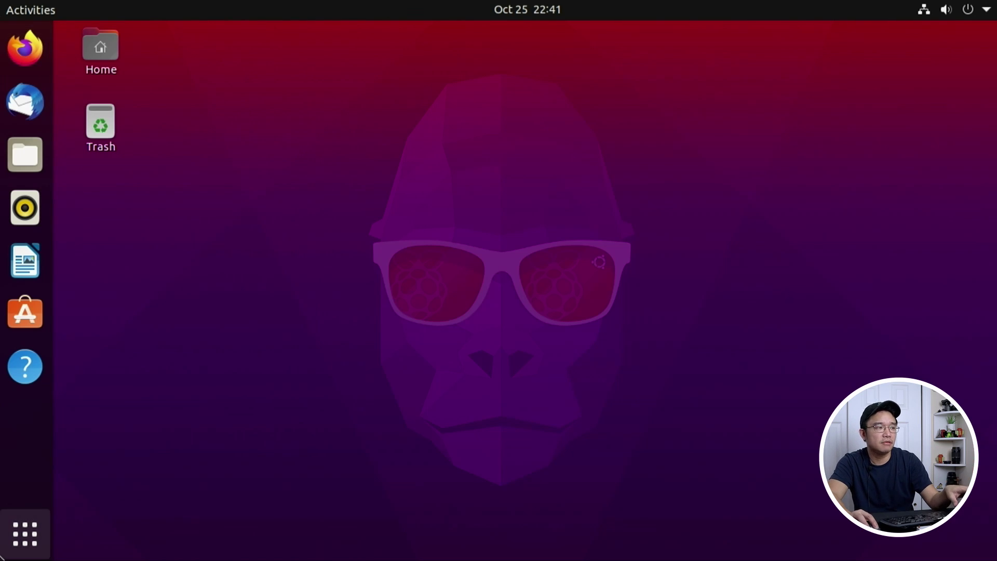
Step: In the application grid, combine LibreOffice Writer, Impress and Draw into an Office folder
left_click(25, 534)
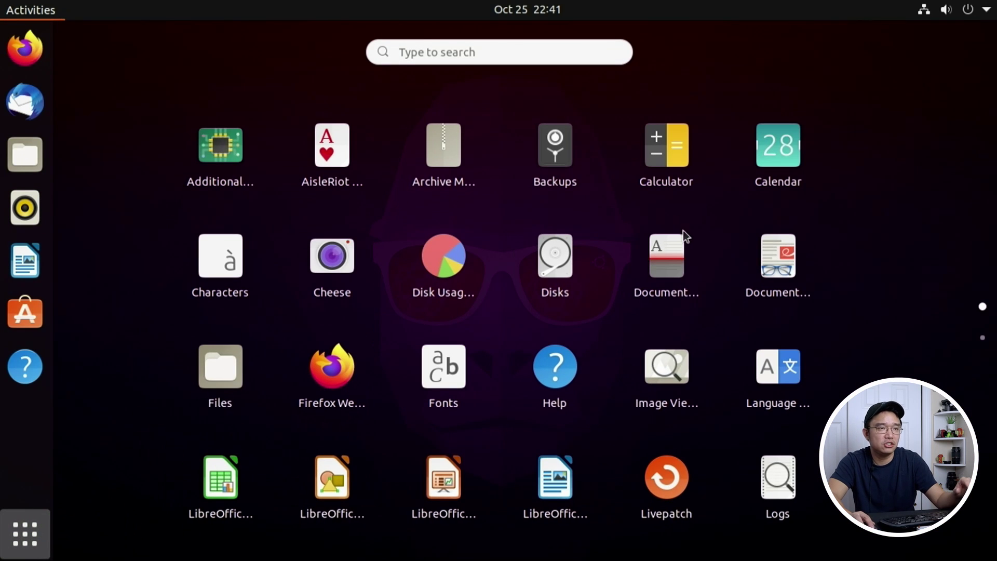
scroll(701, 281, "down", 1)
scroll(714, 314, "up", 1)
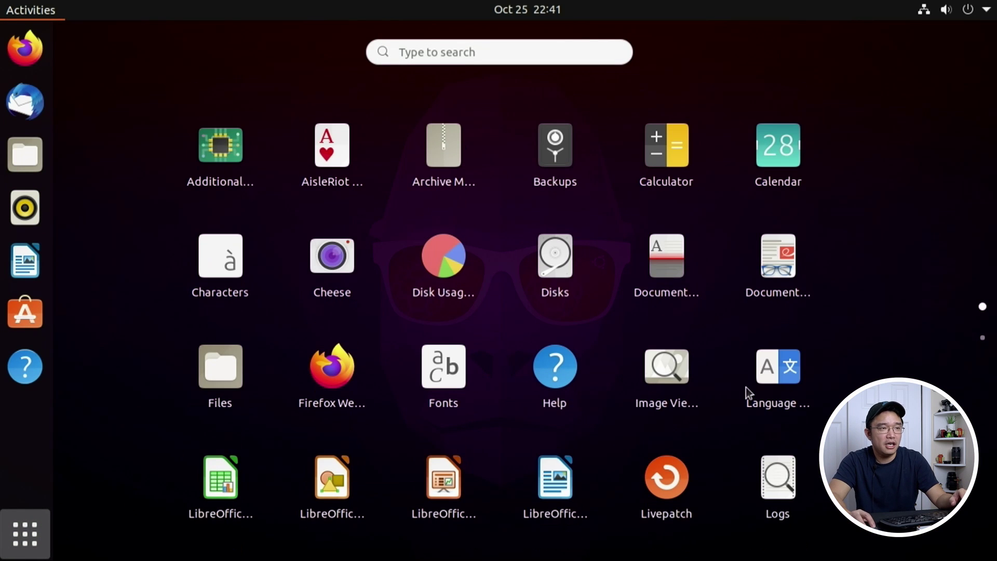
scroll(460, 350, "down", 1)
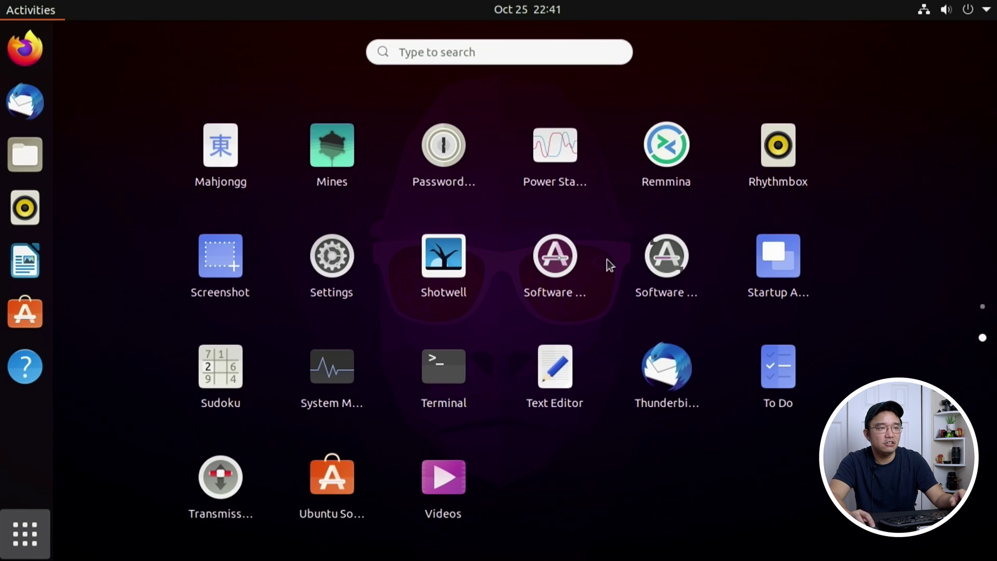
scroll(655, 298, "up", 1)
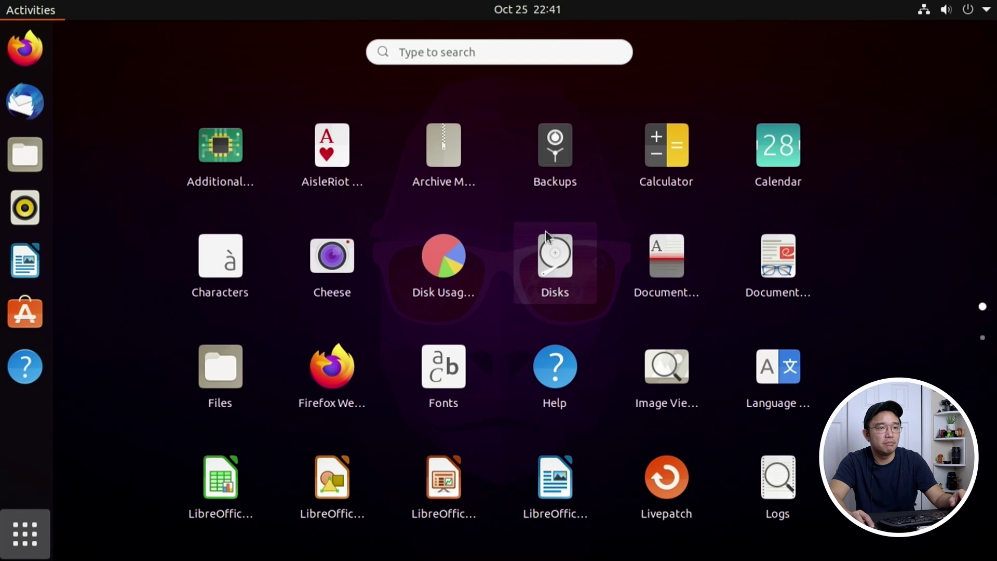
left_click_drag(555, 480, 443, 485)
mouse_move(315, 491)
left_mouse_down()
mouse_move(441, 486)
mouse_move(436, 497)
left_mouse_up()
Step: Check the Office folder's contents, then close the application grid back to the desktop
left_click(325, 499)
left_click(815, 290)
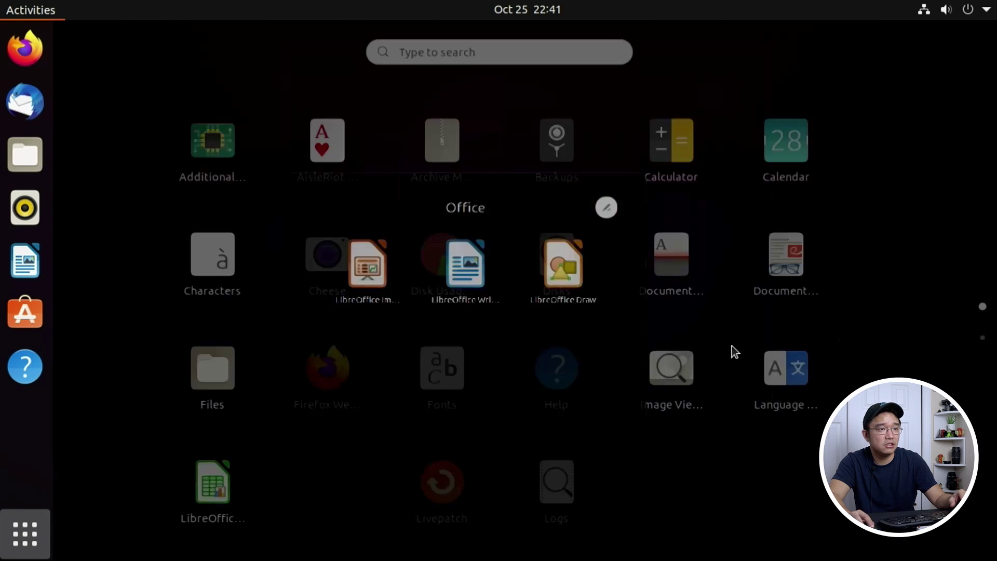
scroll(391, 385, "down", 1)
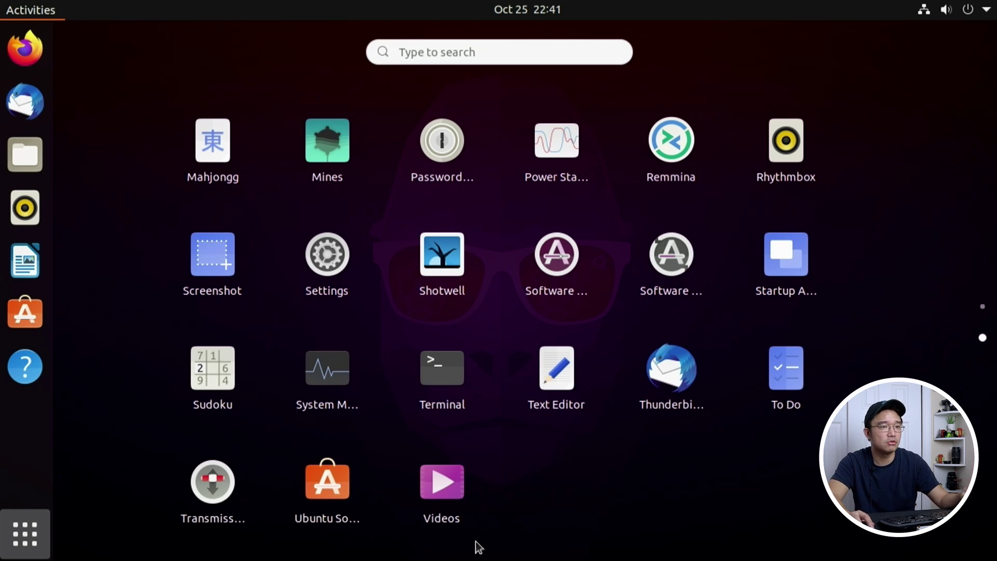
scroll(578, 397, "up", 1)
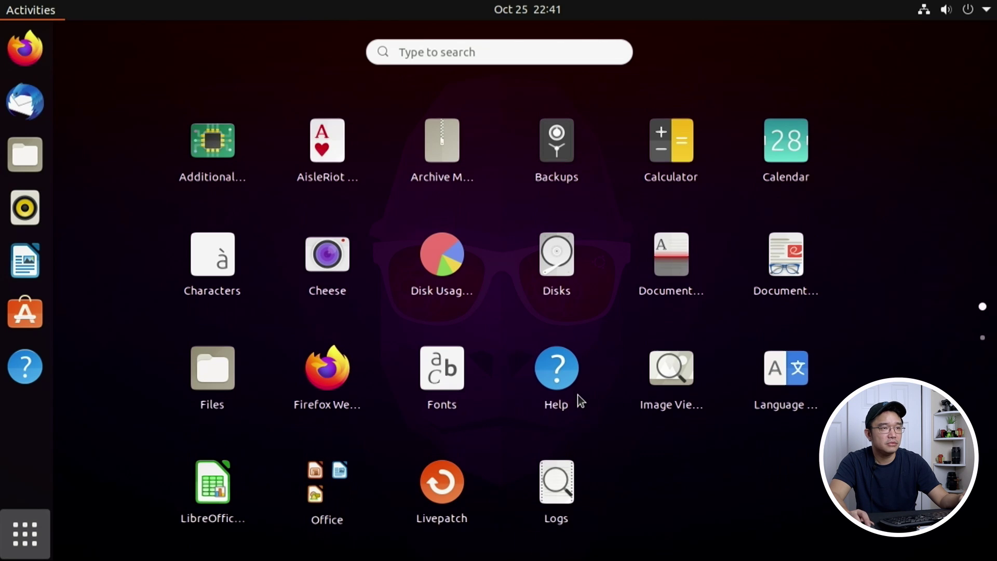
left_click(25, 534)
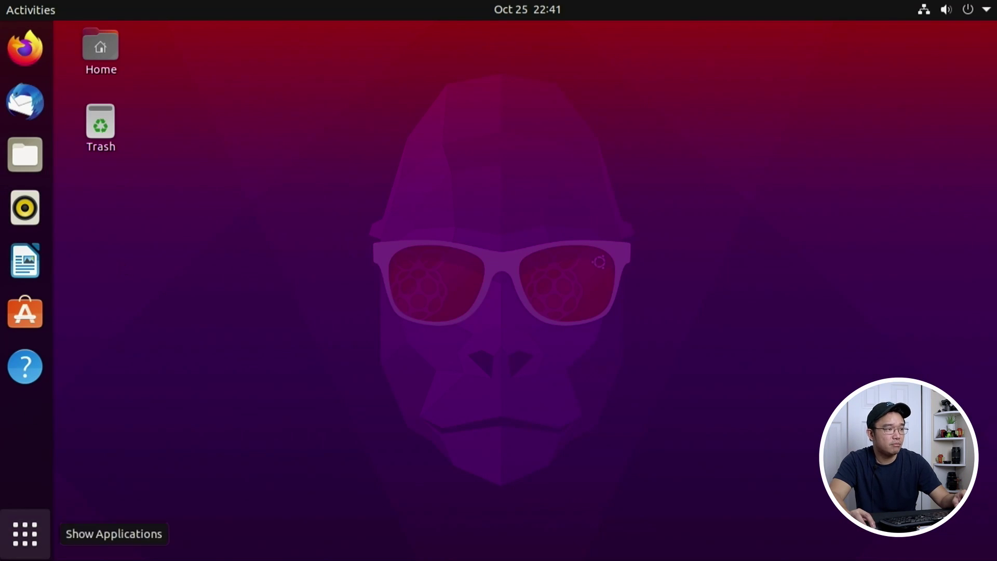
Step: Search 'sys' in the overview and launch System Monitor
left_click(25, 534)
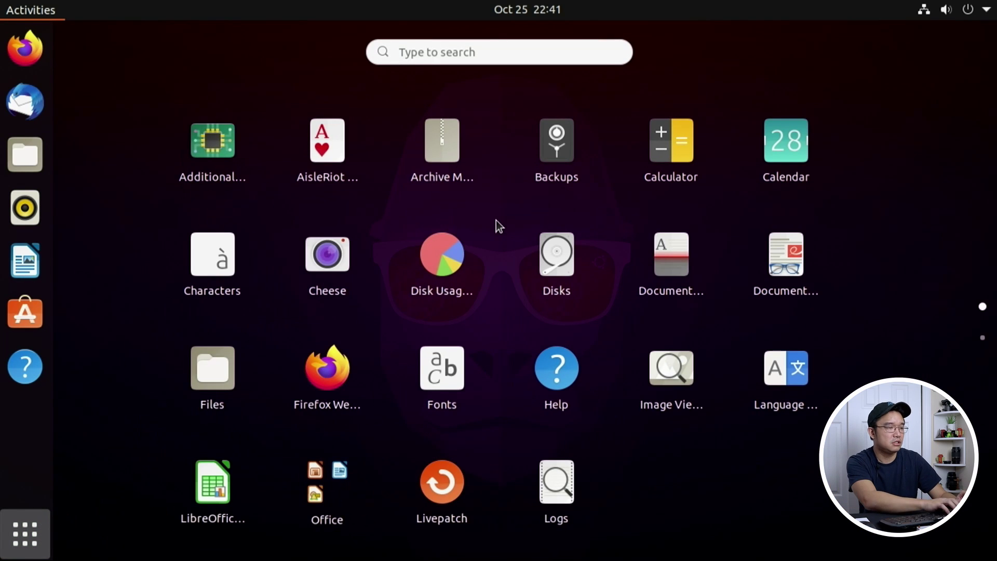
type("sys")
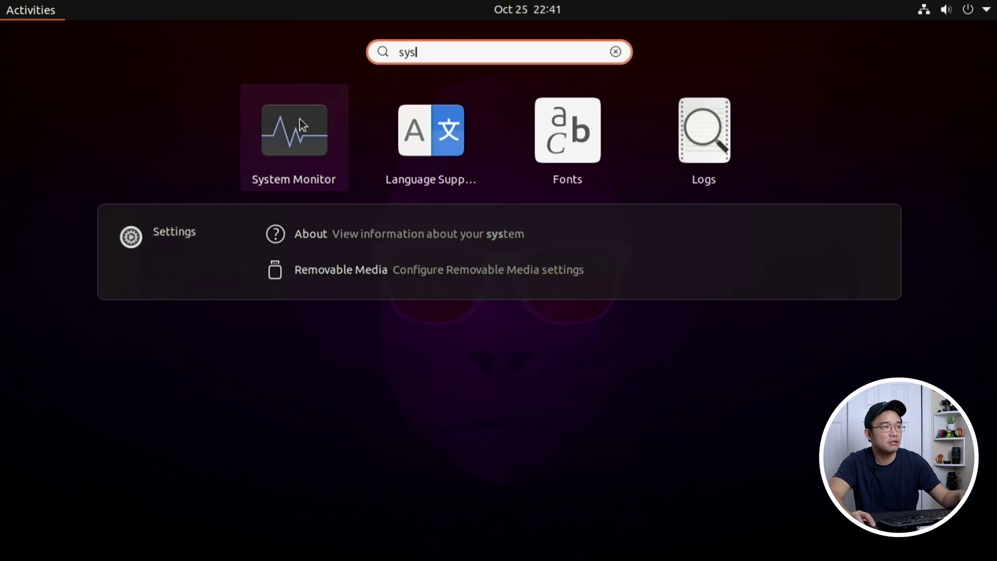
left_click(300, 119)
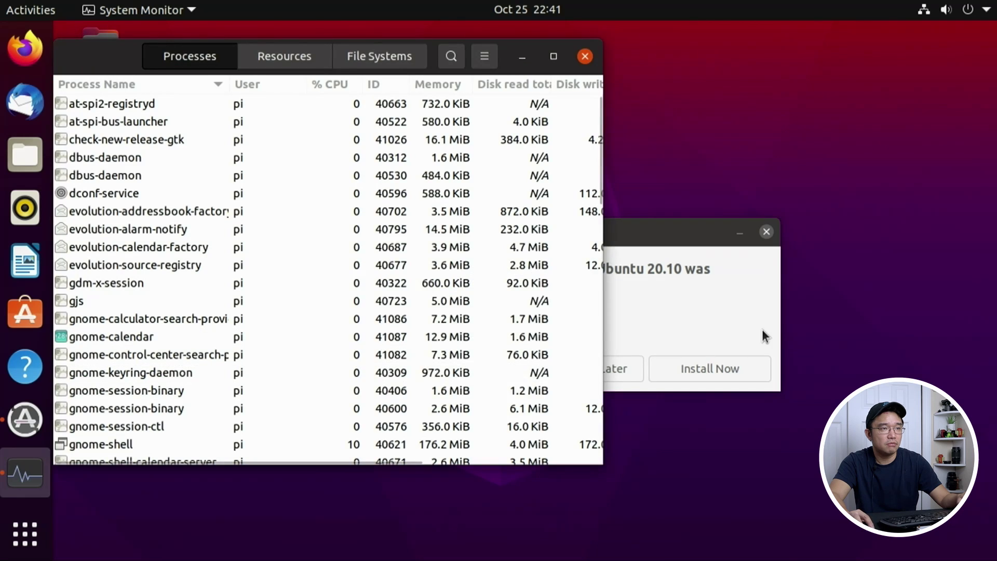
Step: Dismiss the software update reminder and show the Resources tab's usage graphs
left_click(764, 335)
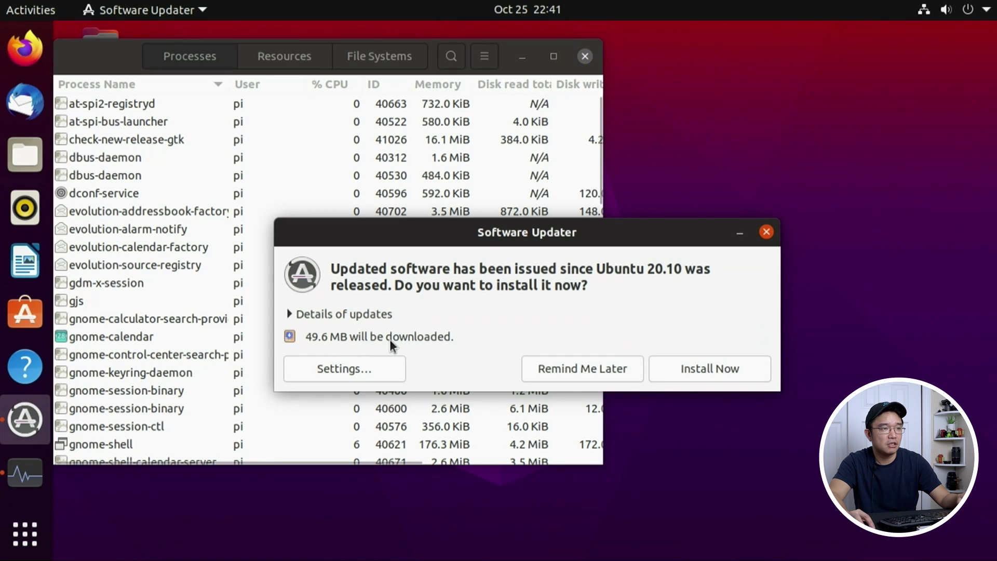
left_click(589, 364)
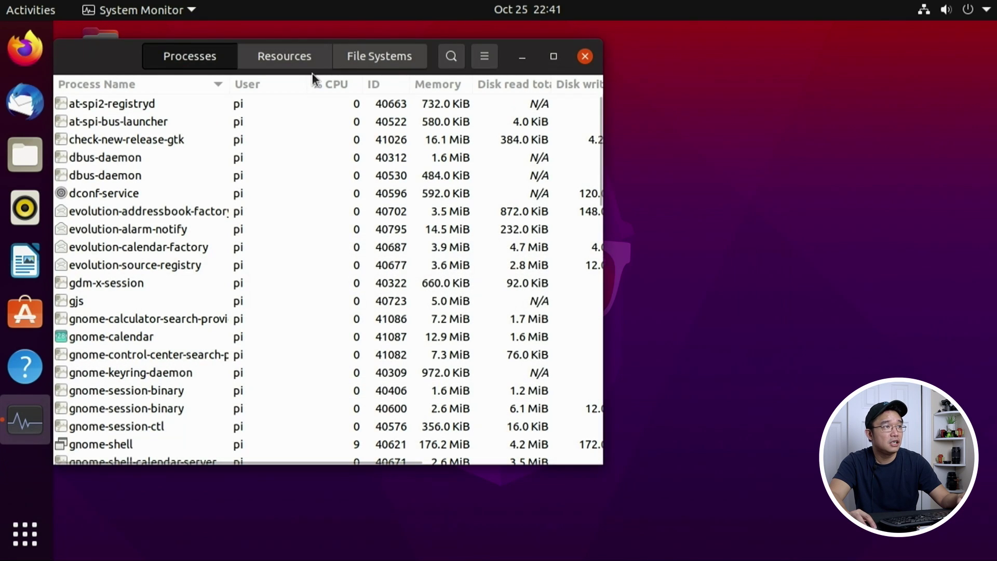
left_click(288, 65)
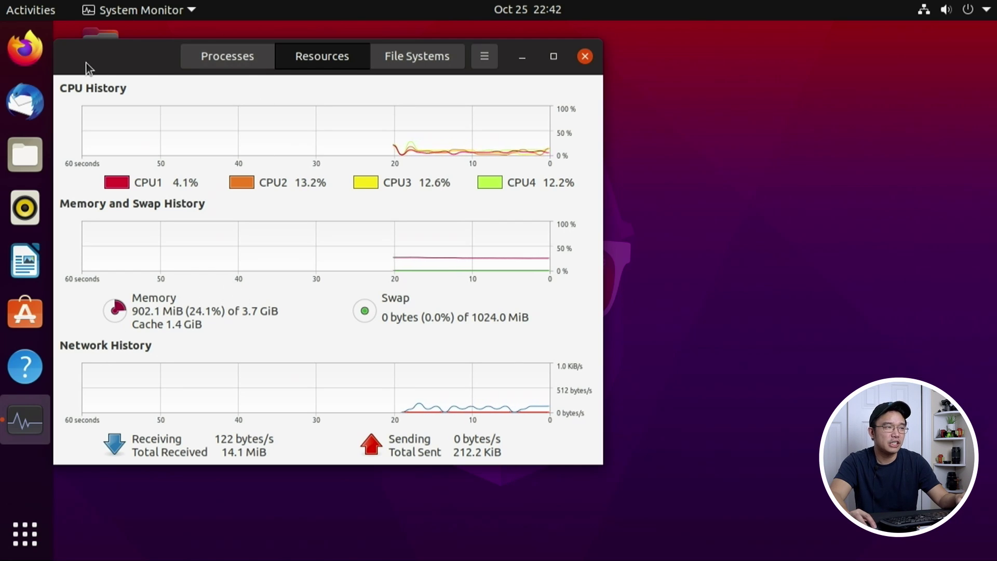
Step: Close System Monitor and launch Terminal from the application grid
left_click(585, 57)
left_click(14, 518)
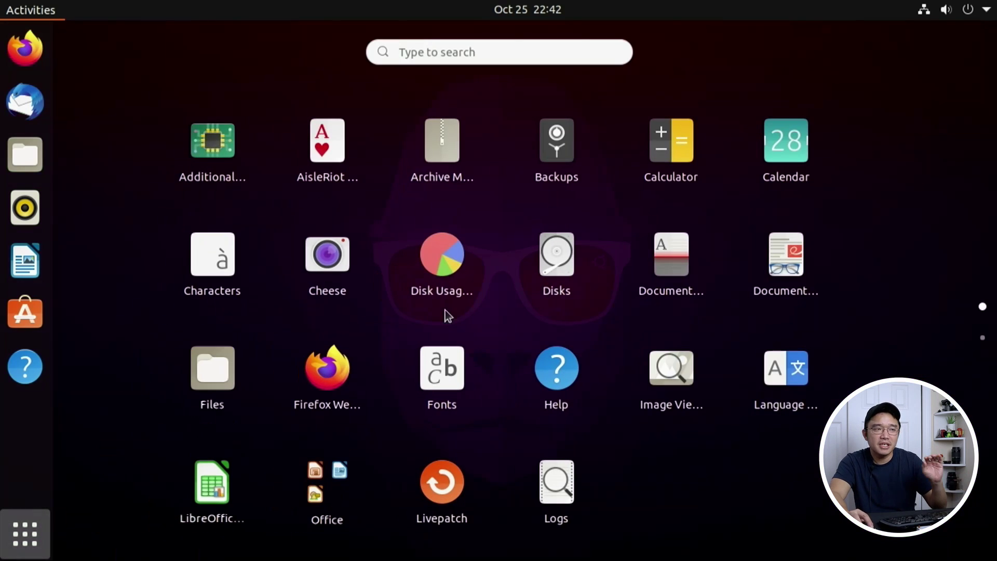
scroll(560, 277, "down", 1)
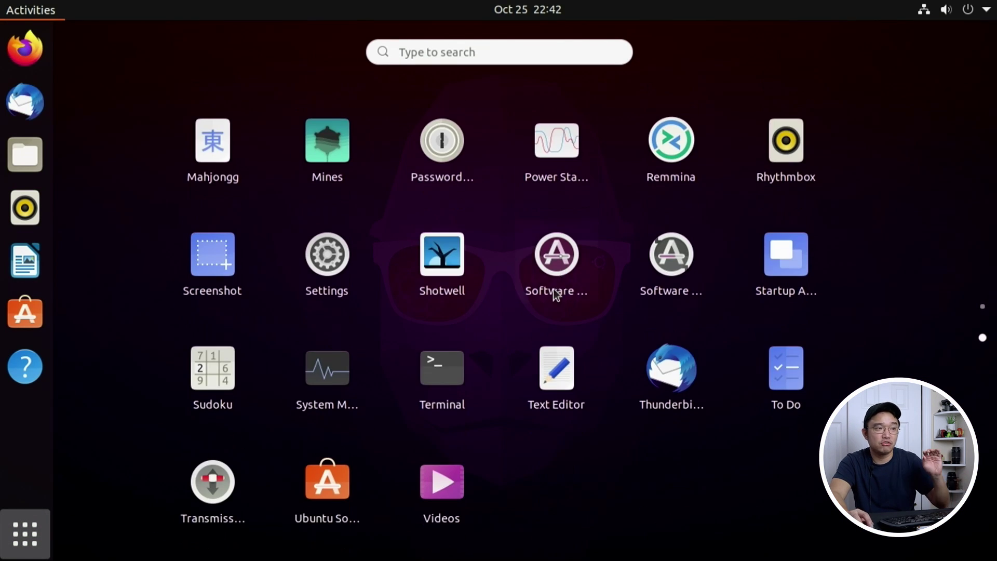
left_click(419, 395)
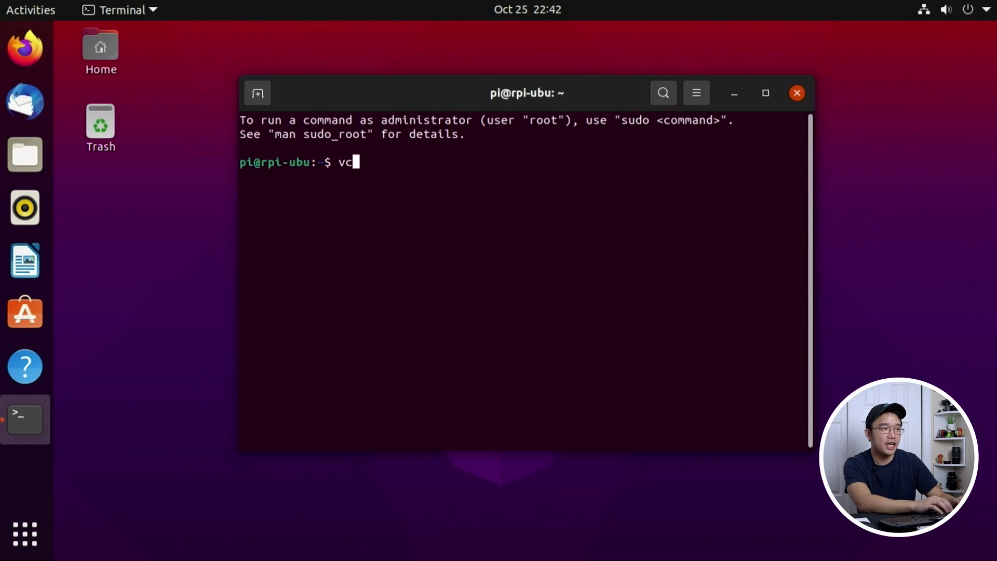
Step: Tab-complete vcgencmd and the apt install rpi command to list rpi-eeprom and rpi.gpio packages
type("vcg")
key("Tab")
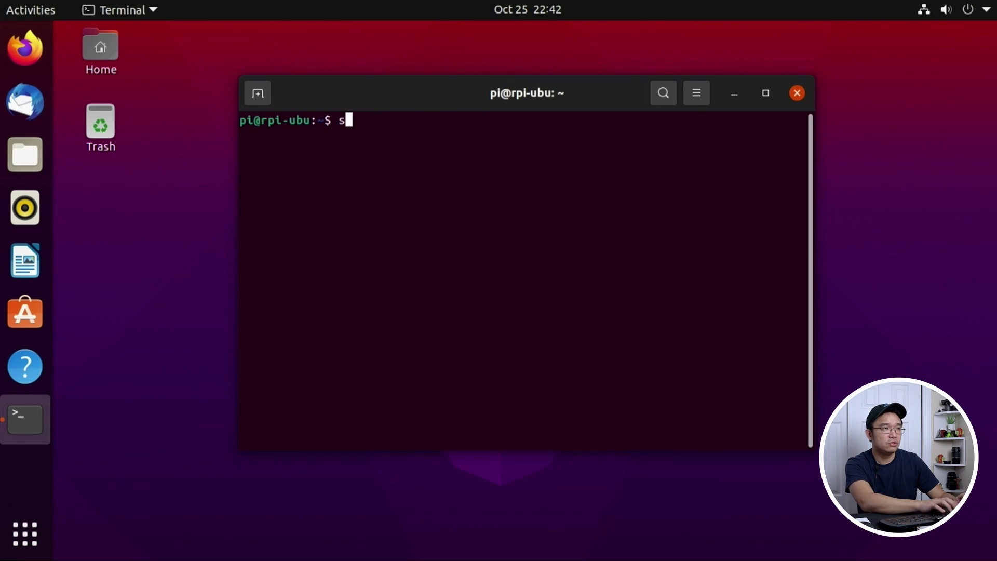
type("isntall")
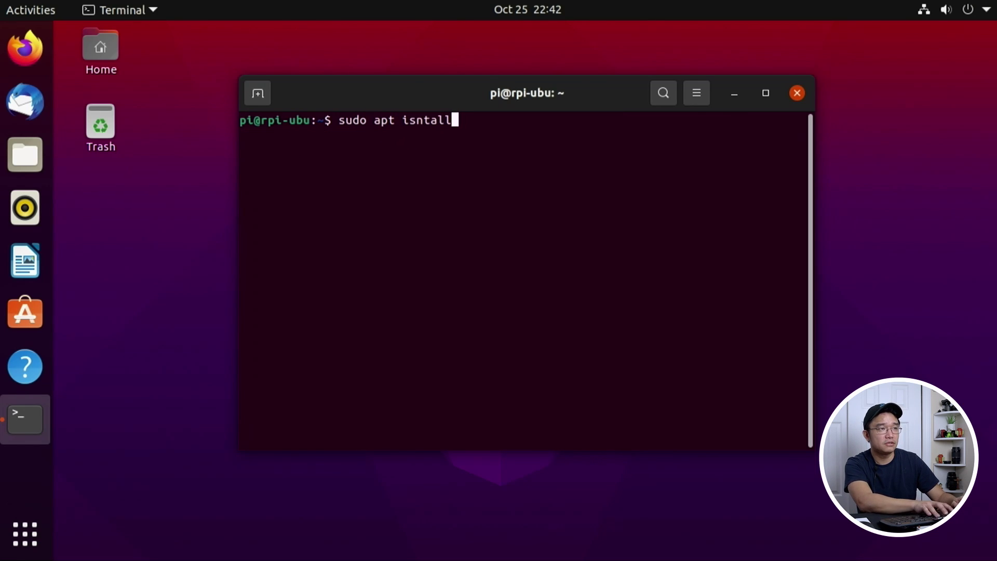
type("tall ")
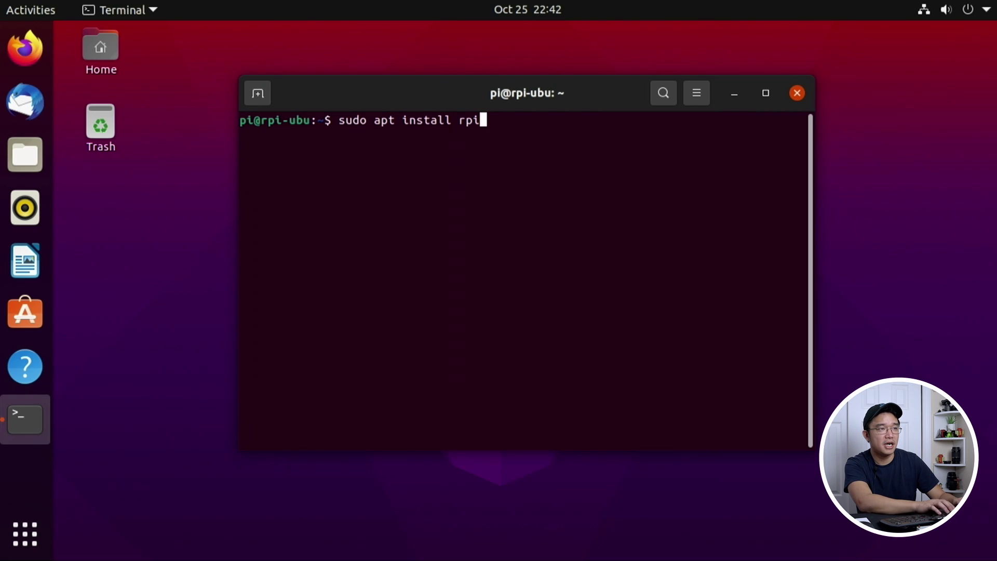
type("rpi")
key("Tab")
key("Tab")
key("Tab")
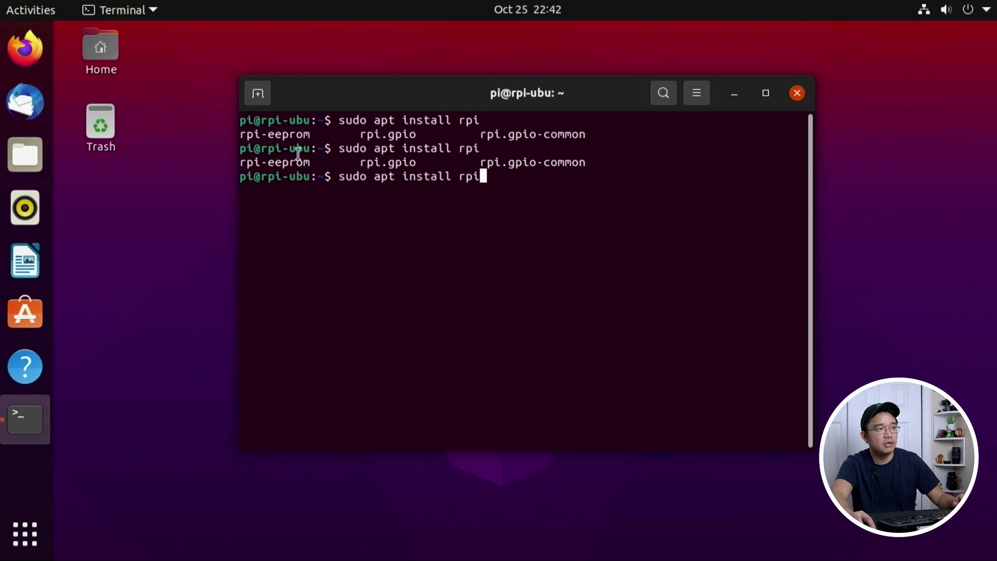
left_click_drag(309, 157, 240, 162)
left_click(256, 162)
left_click_drag(398, 163, 361, 163)
left_click(504, 188)
Step: Complete the command as sudo apt install python3-rpi.gpio
type("python3-rpi.gpio")
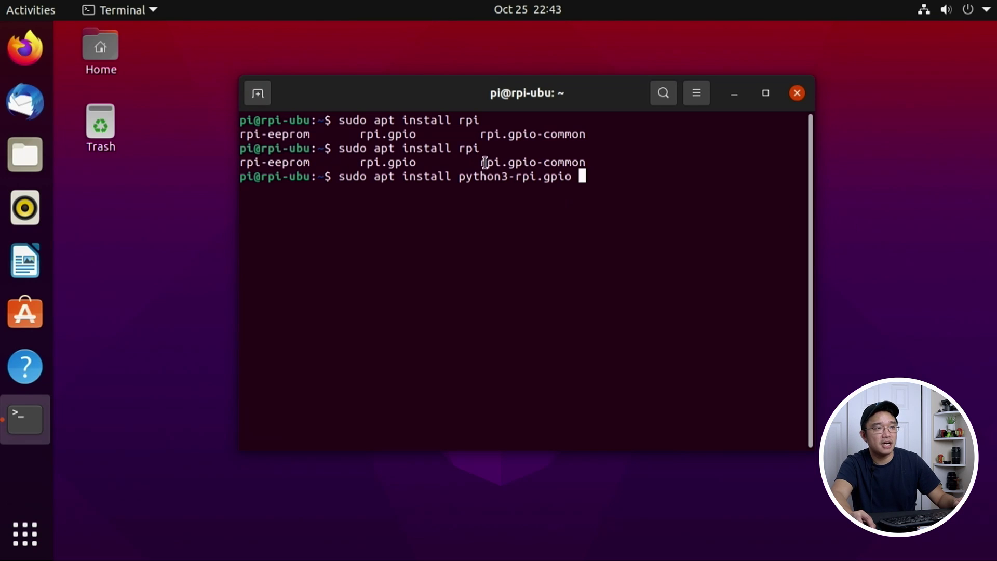
left_click_drag(567, 176, 382, 148)
left_click(440, 173)
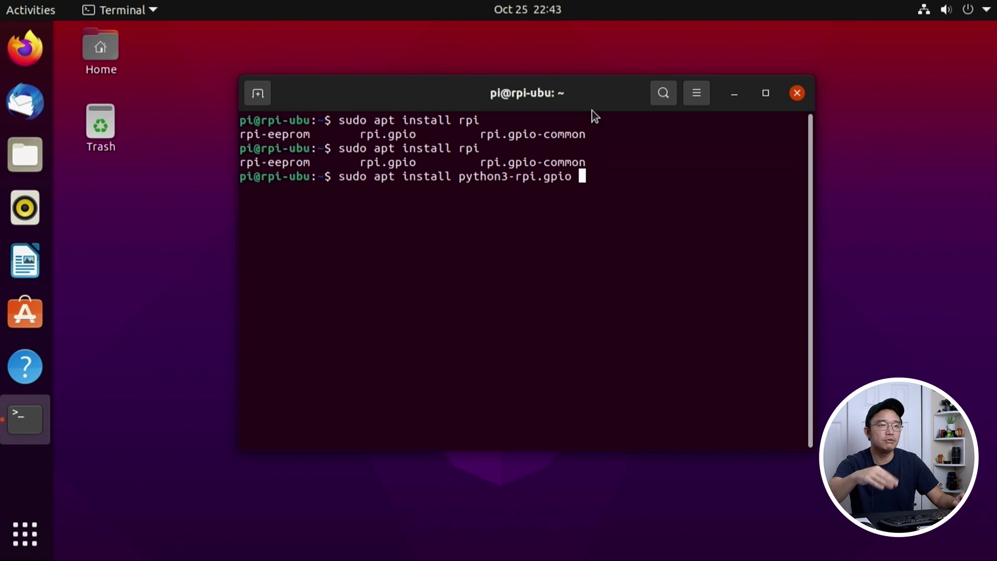
Step: Close Terminal, launch Firefox and go to youtube.com from the suggested sites
key("alt+F4")
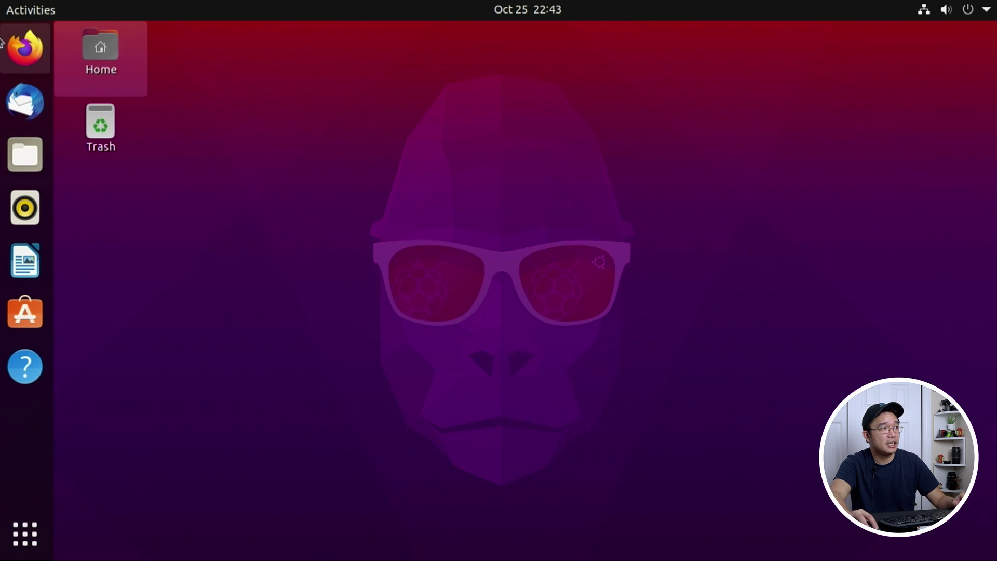
left_click(25, 48)
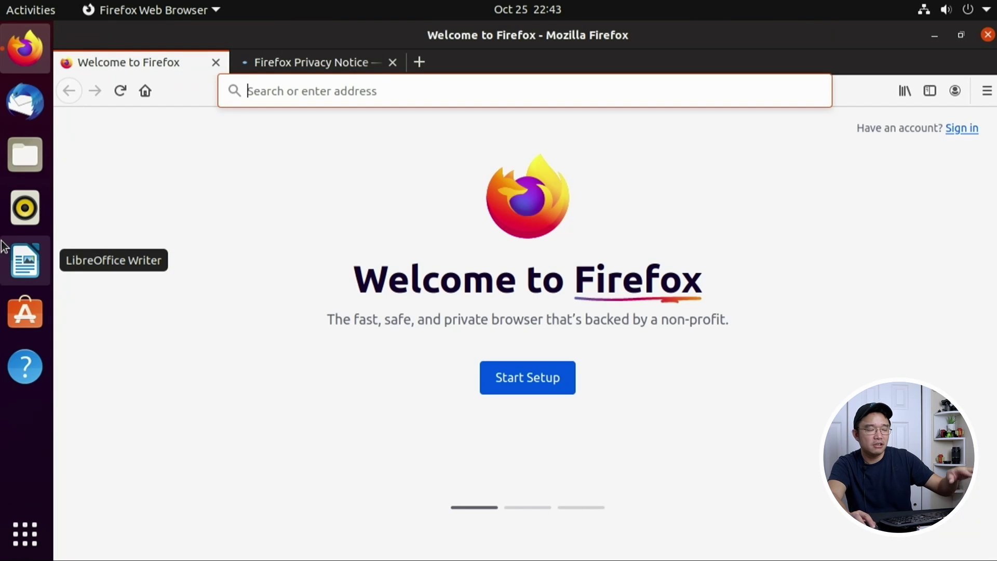
left_click(342, 92)
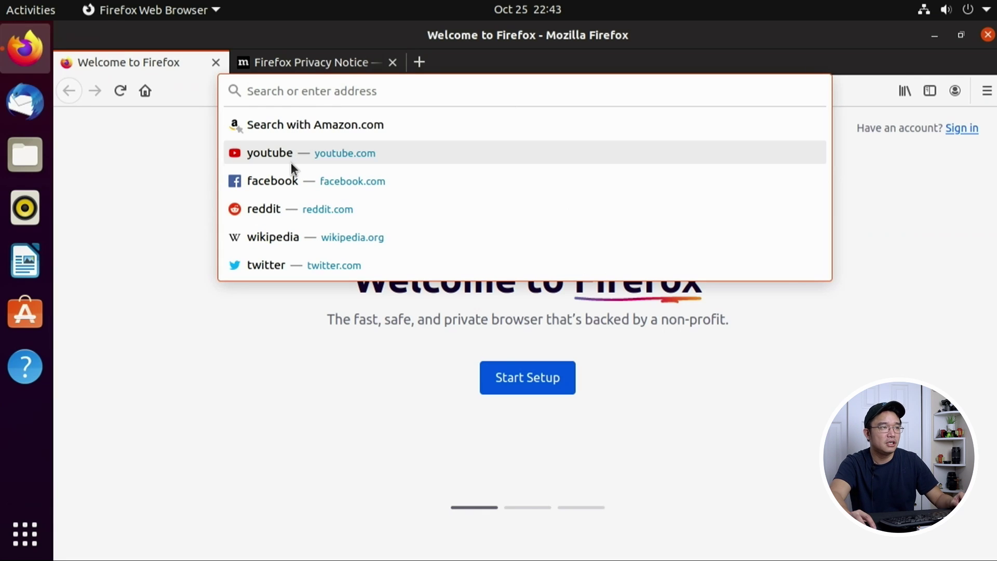
left_click(356, 154)
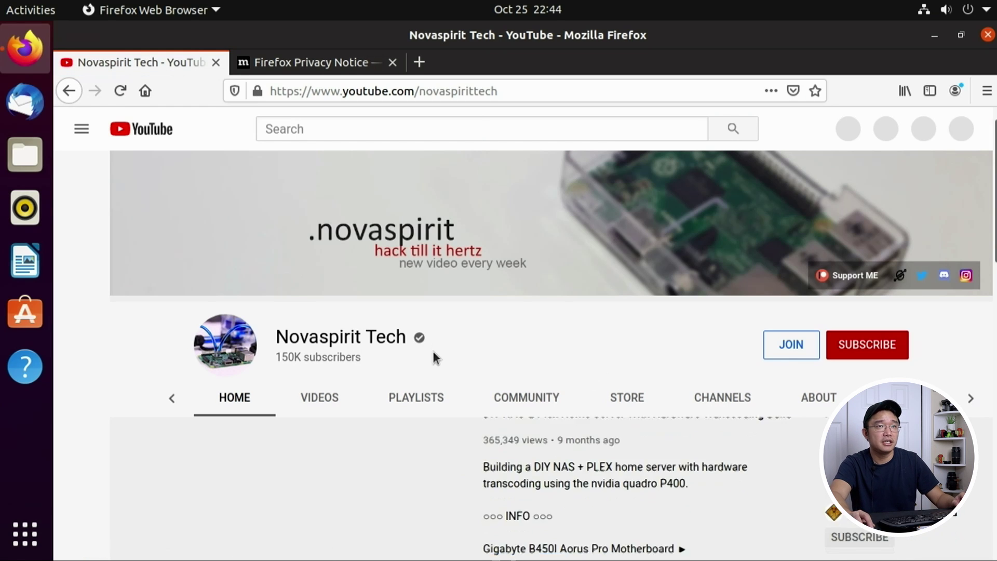
Step: Play the How to Install Vulkan on Raspberry Pi video with Stats for nerds, and raise the volume
scroll(367, 322, "down", 2)
scroll(594, 369, "down", 3)
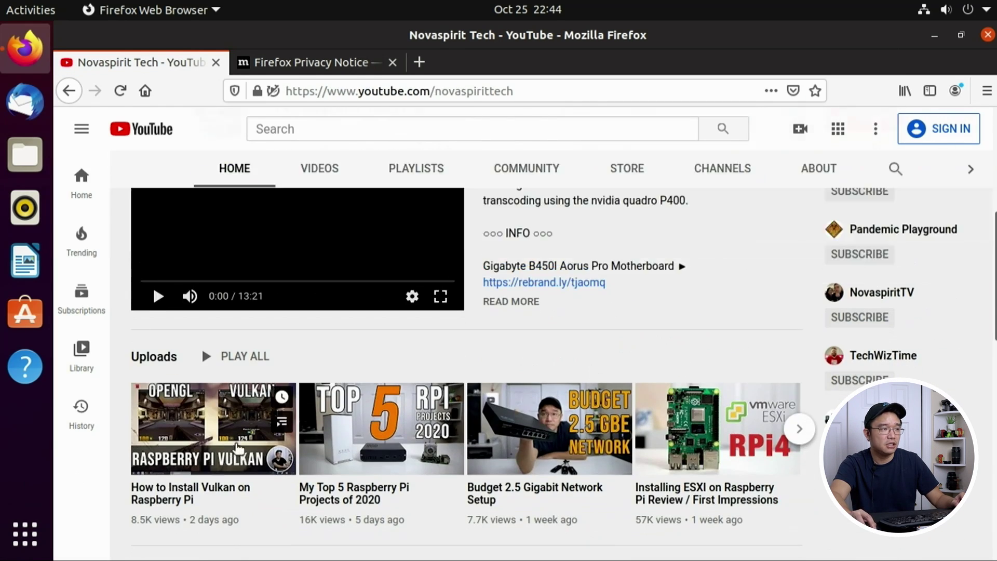
left_click(238, 444)
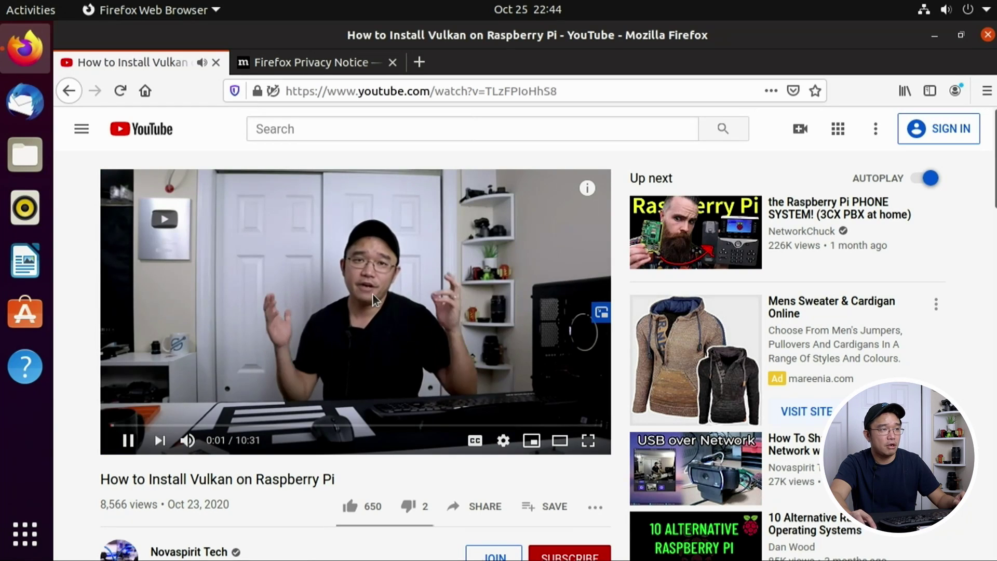
right_click(325, 241)
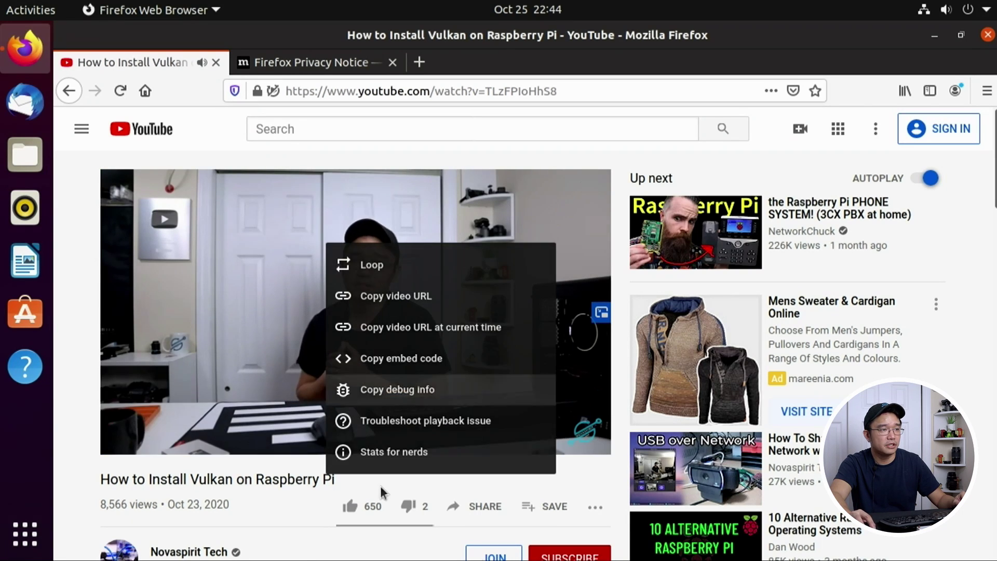
left_click(394, 461)
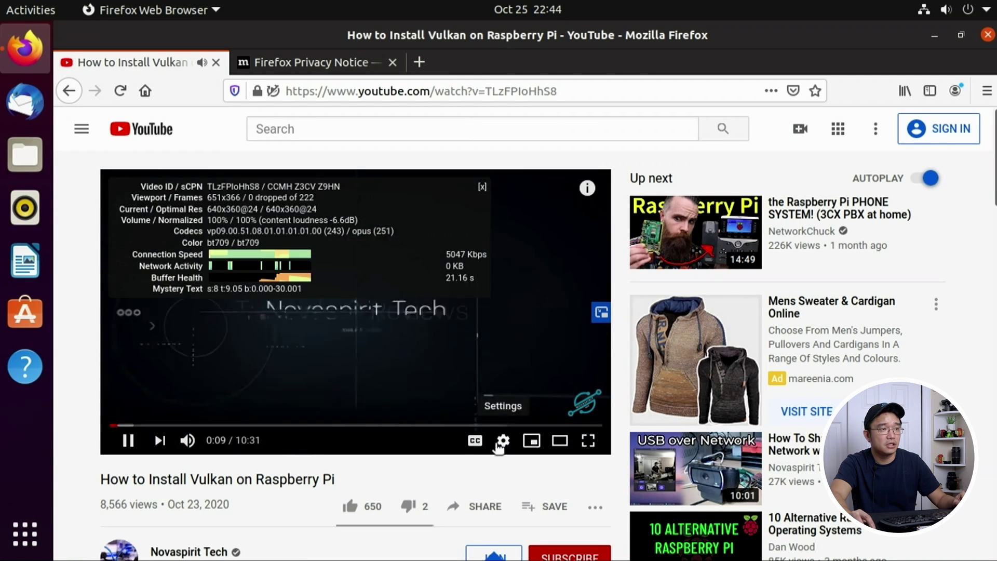
left_click(955, 11)
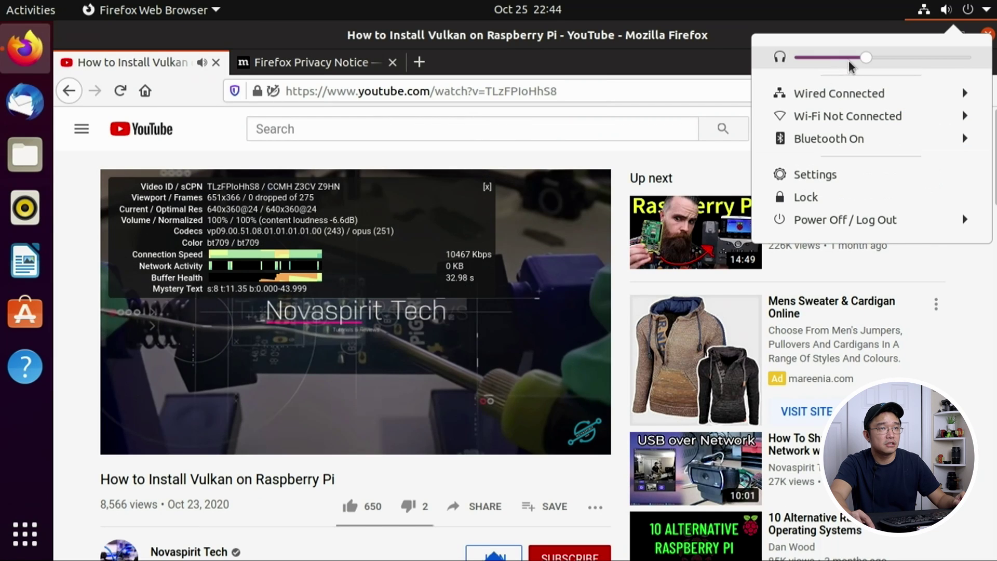
left_click_drag(866, 57, 908, 57)
Step: In Settings > Sound, change the output device to Multichannel Output - Built-in Audio
left_click(821, 173)
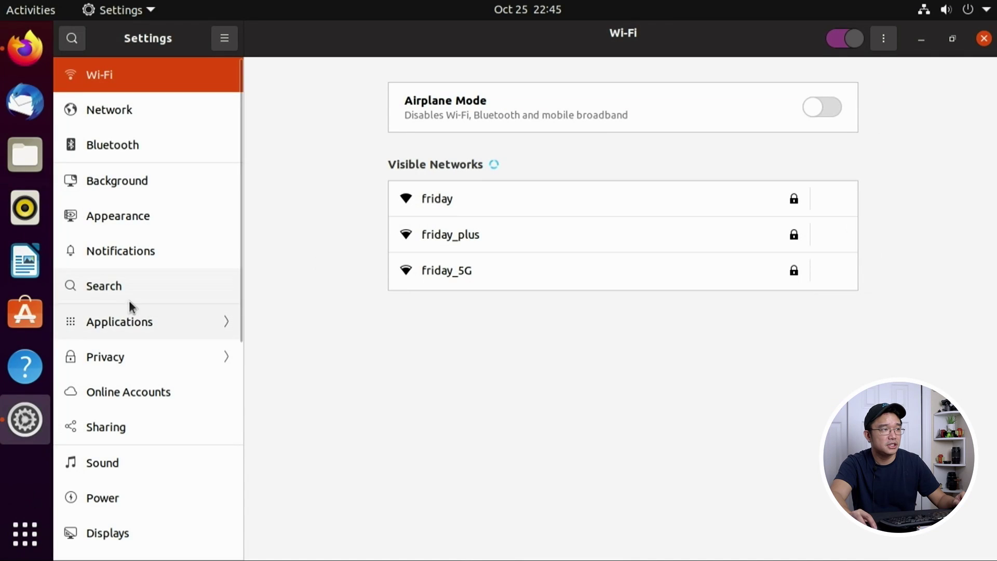
left_click(122, 467)
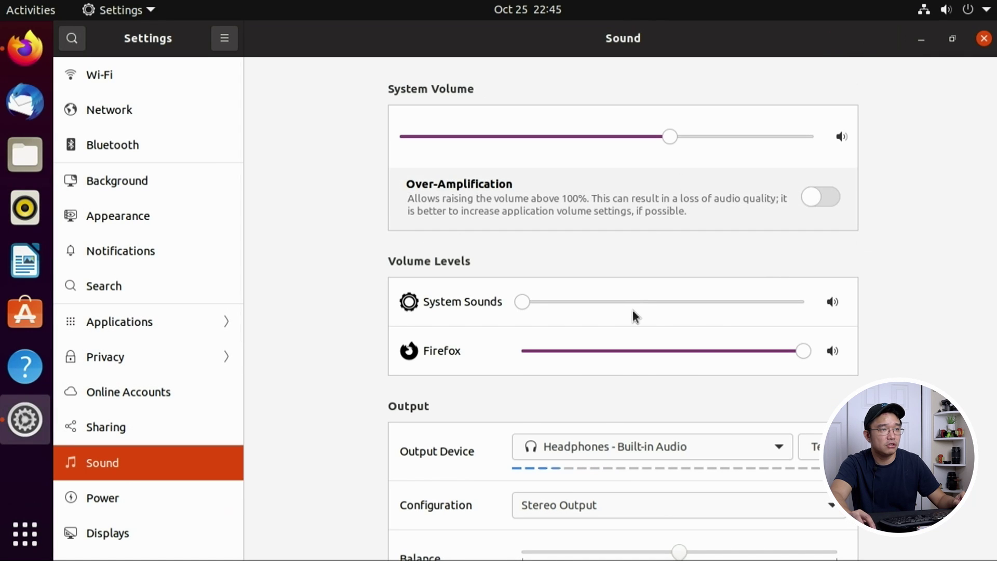
left_click(636, 449)
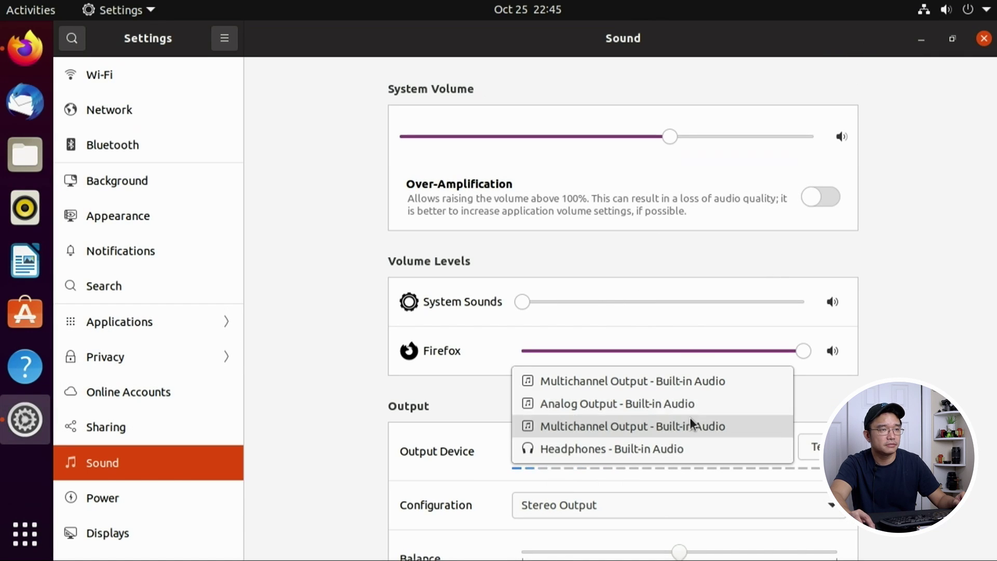
left_click(691, 388)
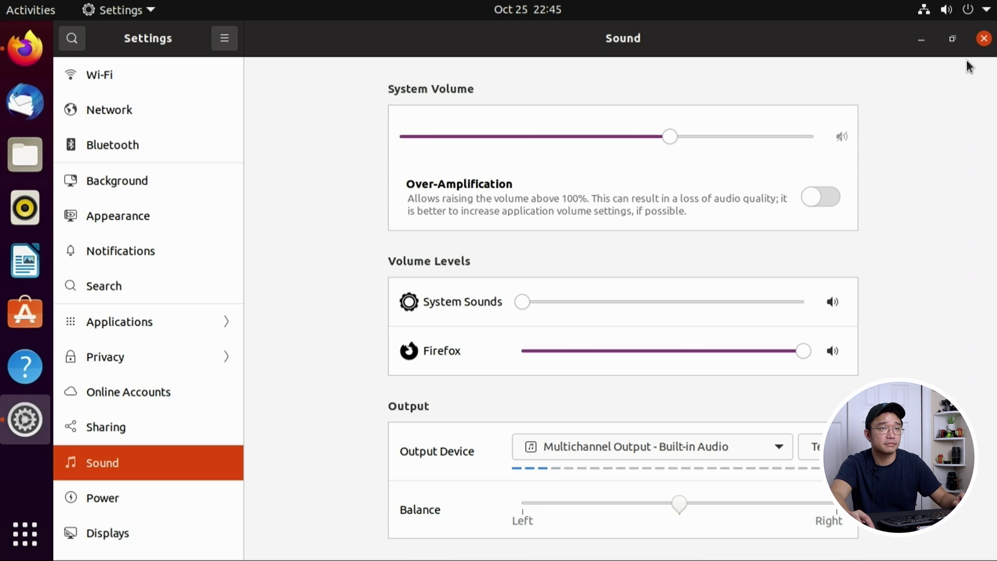
Step: Return to the YouTube video and set its quality to 720p
left_click(922, 39)
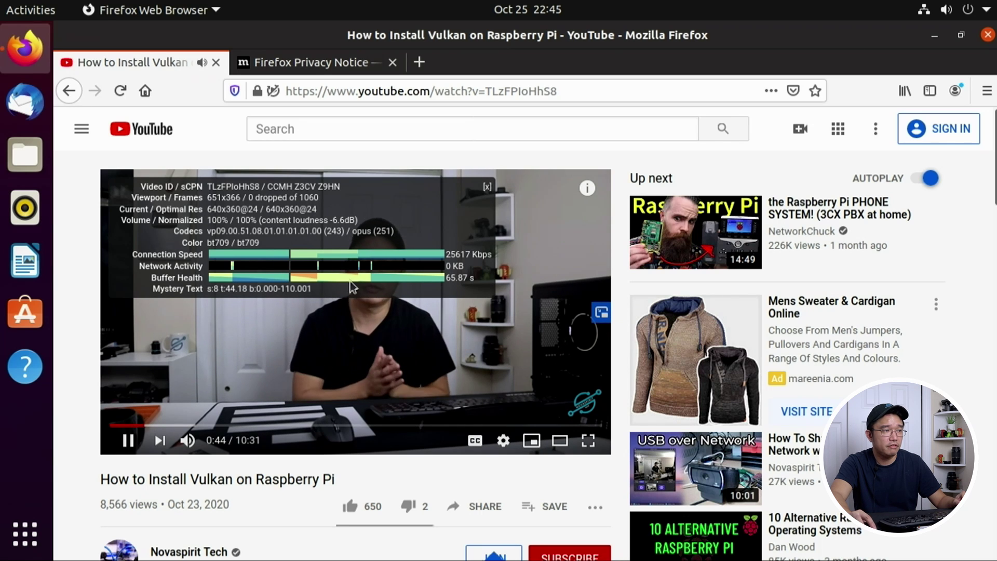
left_click(501, 441)
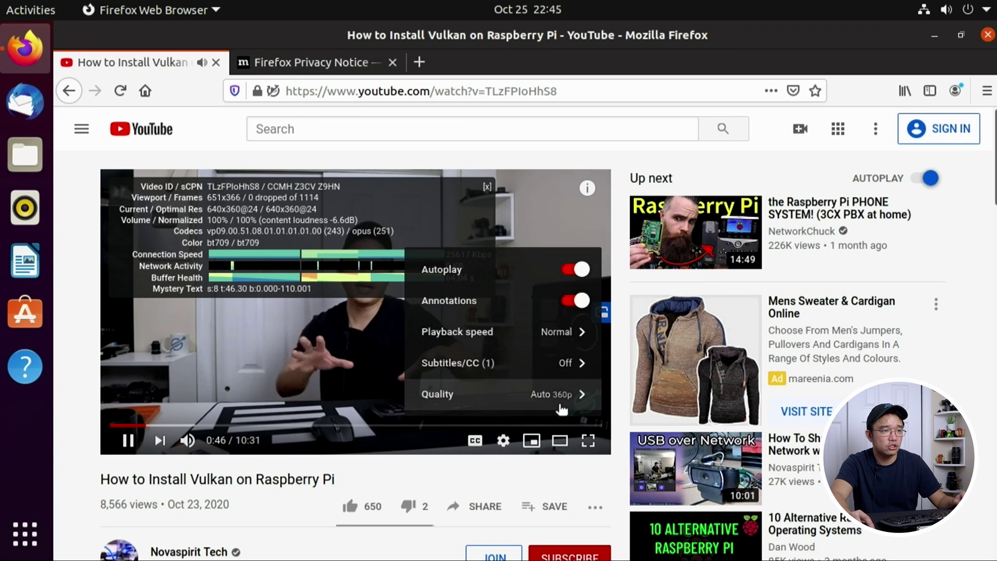
left_click(562, 393)
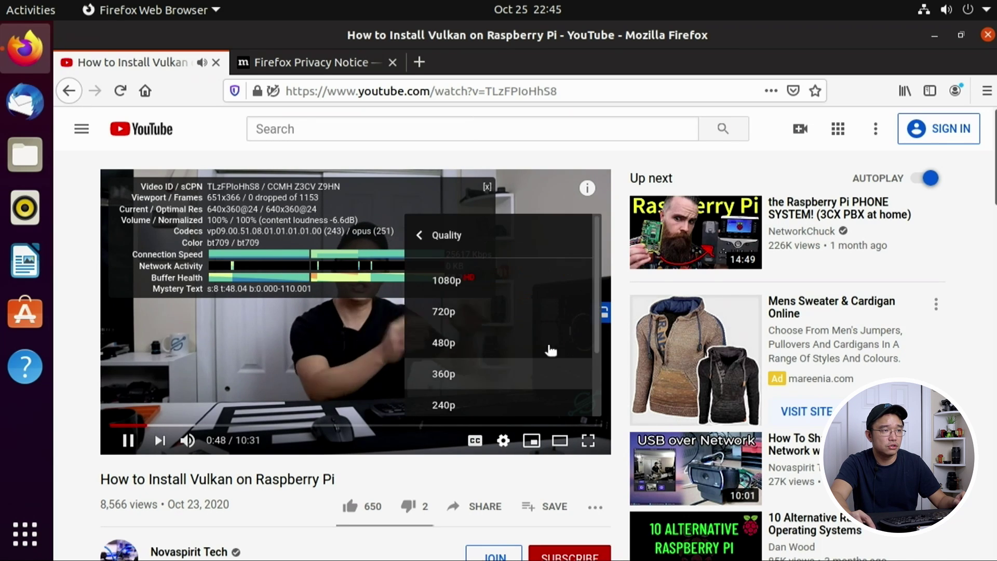
left_click(474, 314)
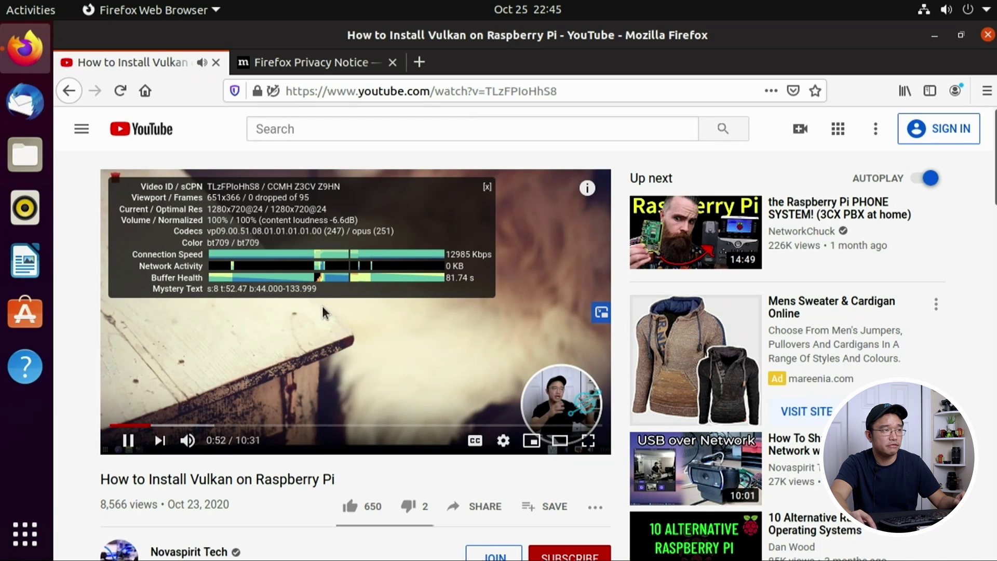
Step: Switch the video to 1080p, close the stats overlay and quit Firefox with Ctrl+Q
left_click(509, 441)
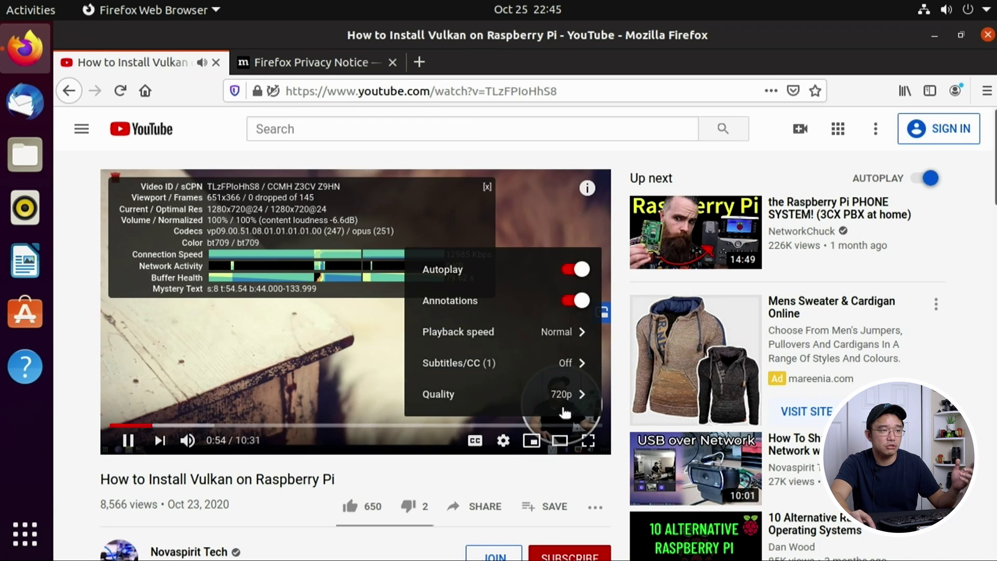
left_click(555, 392)
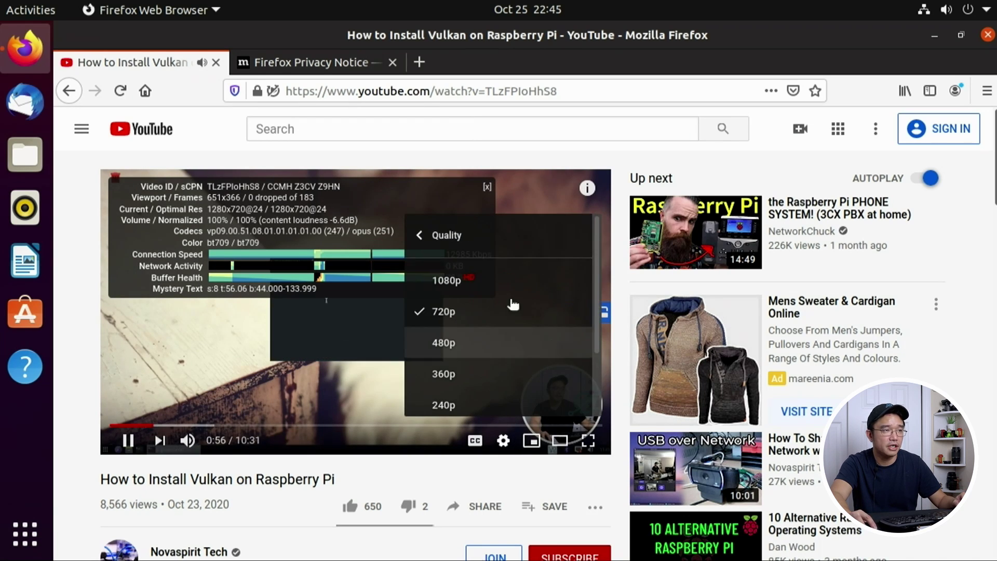
left_click(440, 281)
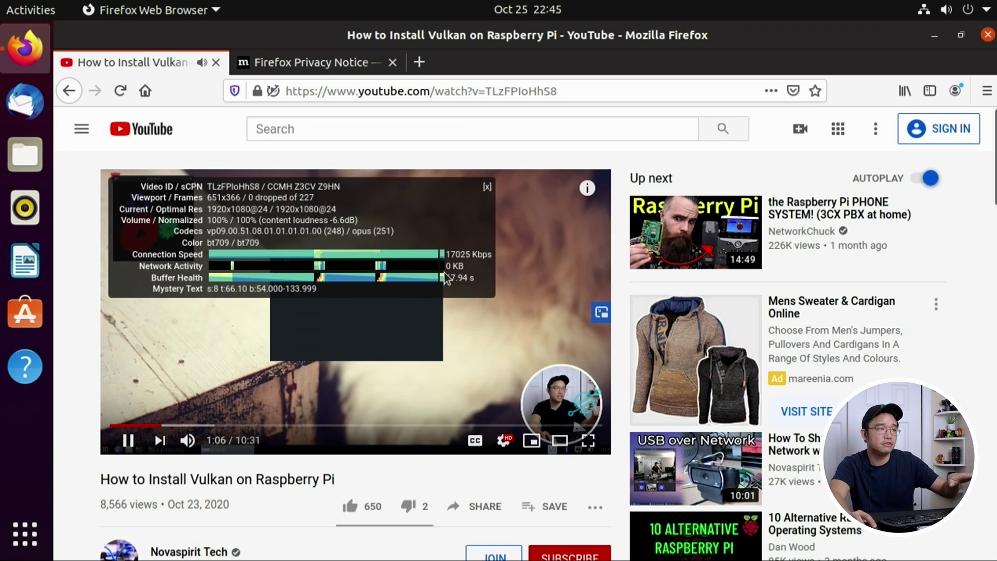
left_click(488, 188)
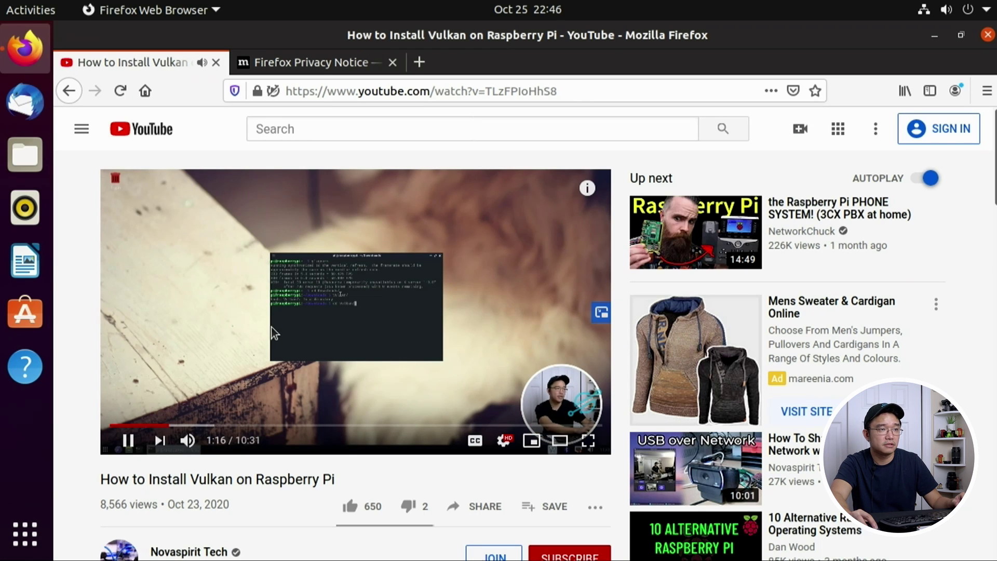
key("ctrl+q")
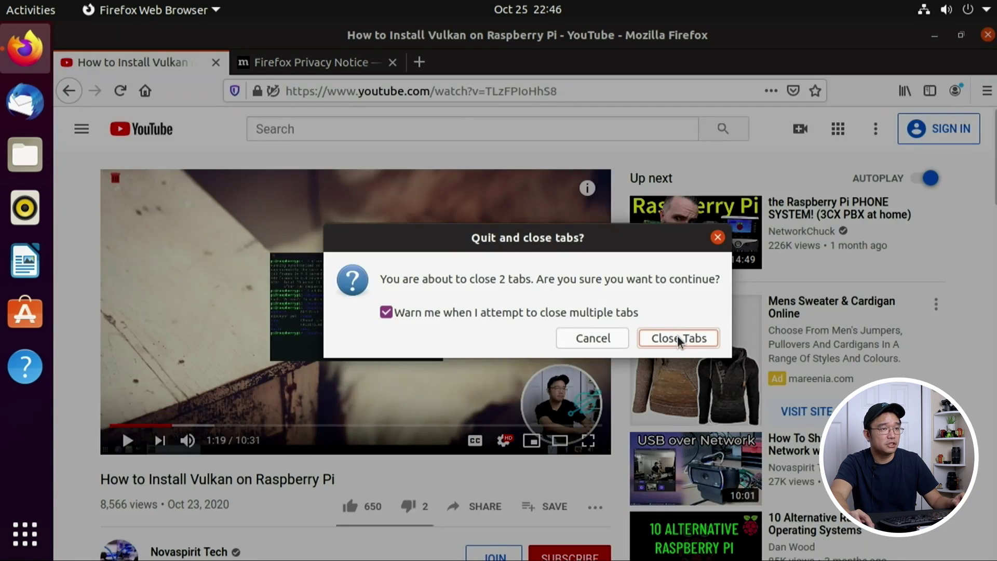
Step: Close Firefox's two open tabs and launch GNOME Settings from the system menu
left_click(676, 338)
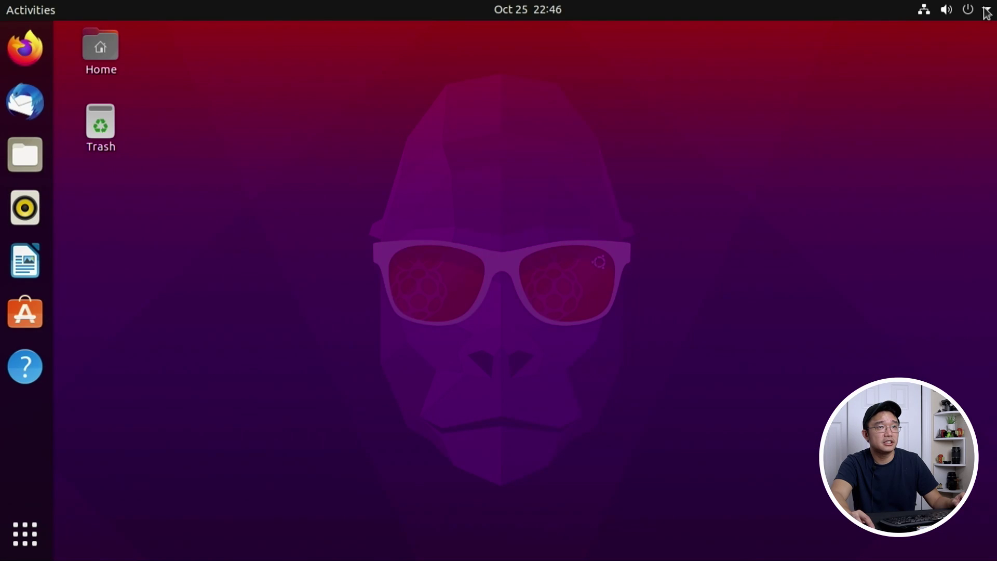
left_click(987, 11)
left_click(844, 179)
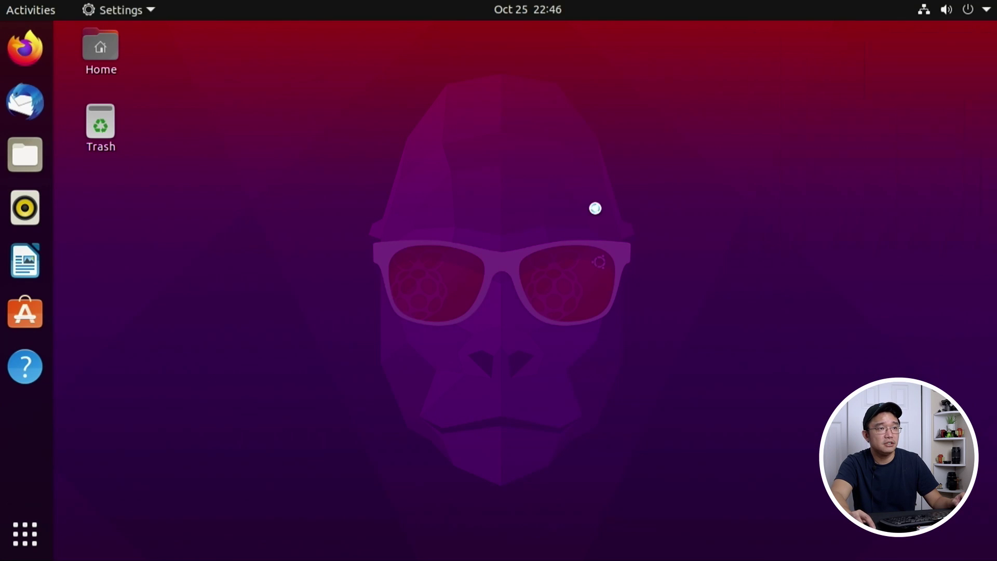
Step: Check the Sound output device list without changing it, then scroll down the settings
left_click(745, 401)
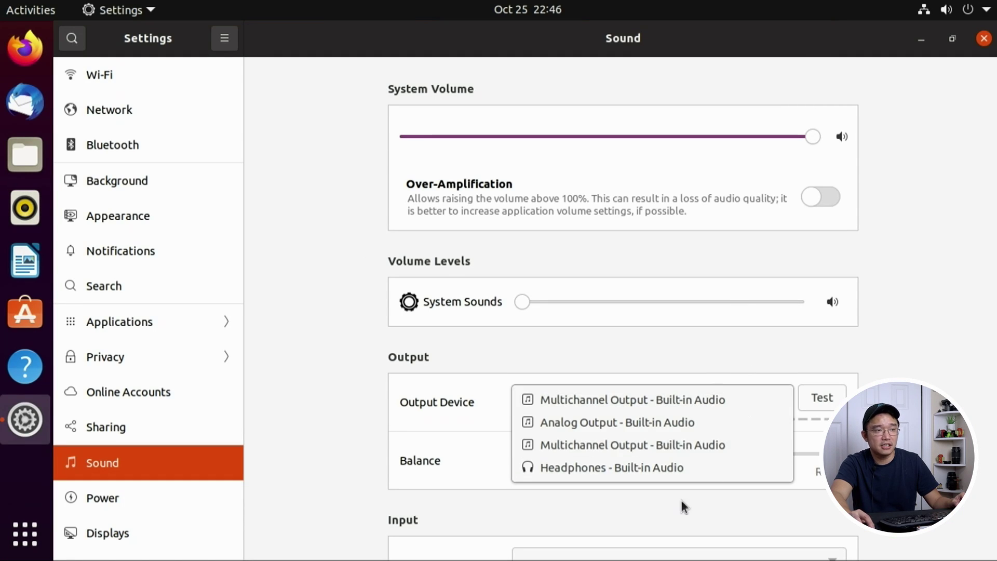
left_click(360, 398)
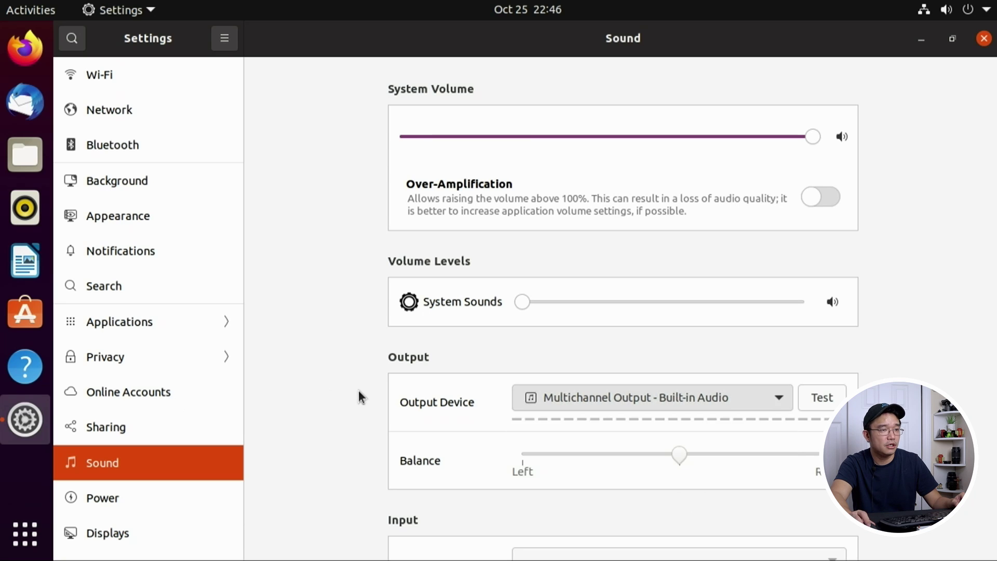
scroll(358, 397, "down", 5)
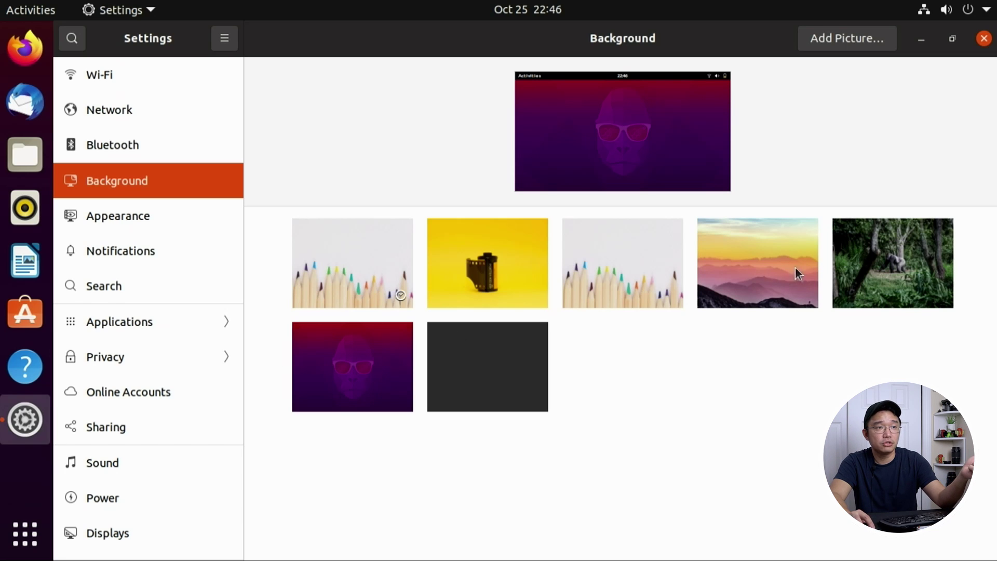
Step: Preview the mountain sunset wallpaper, revert to the purple gorilla one, then visit Appearance and Notifications
left_click(767, 245)
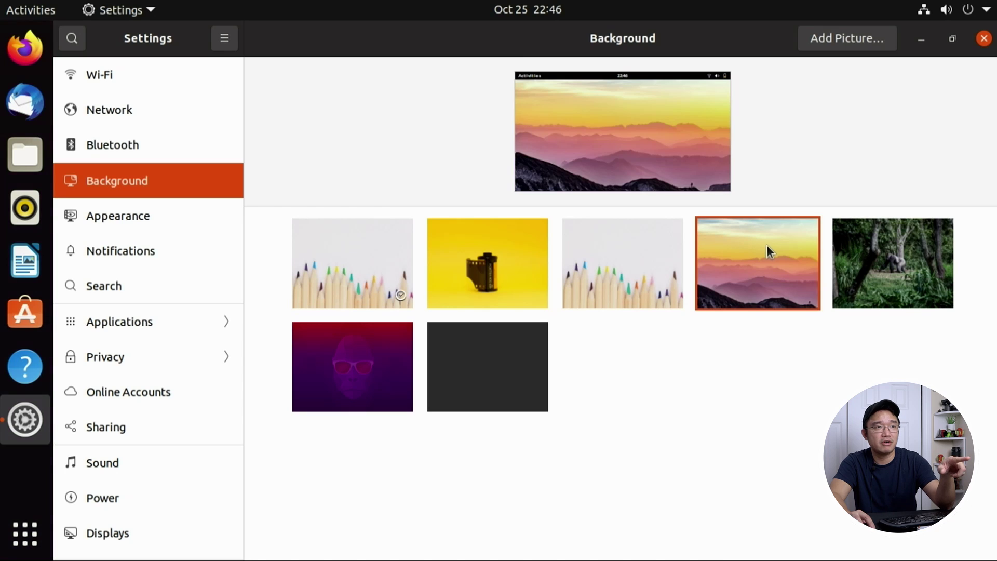
left_click(358, 372)
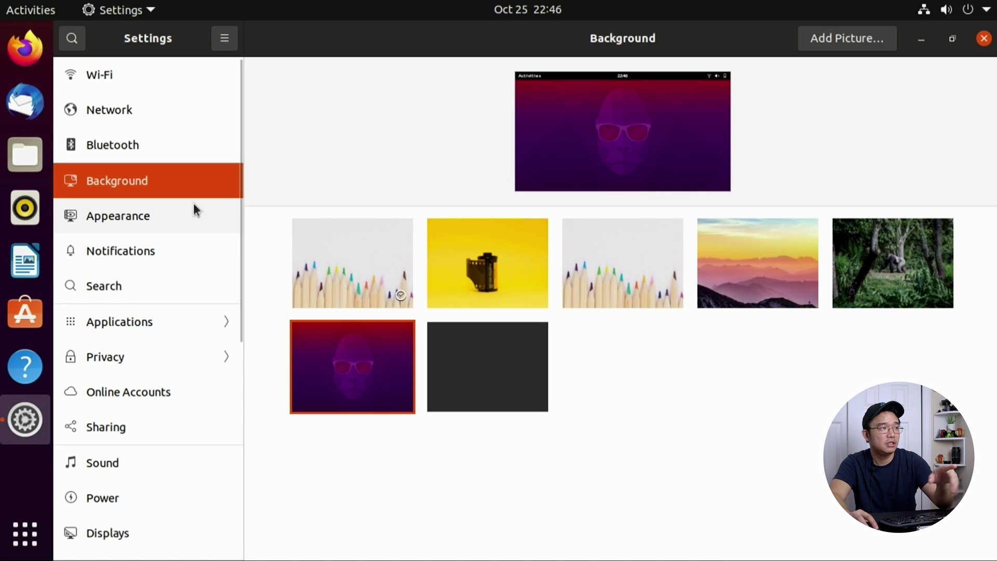
left_click(99, 210)
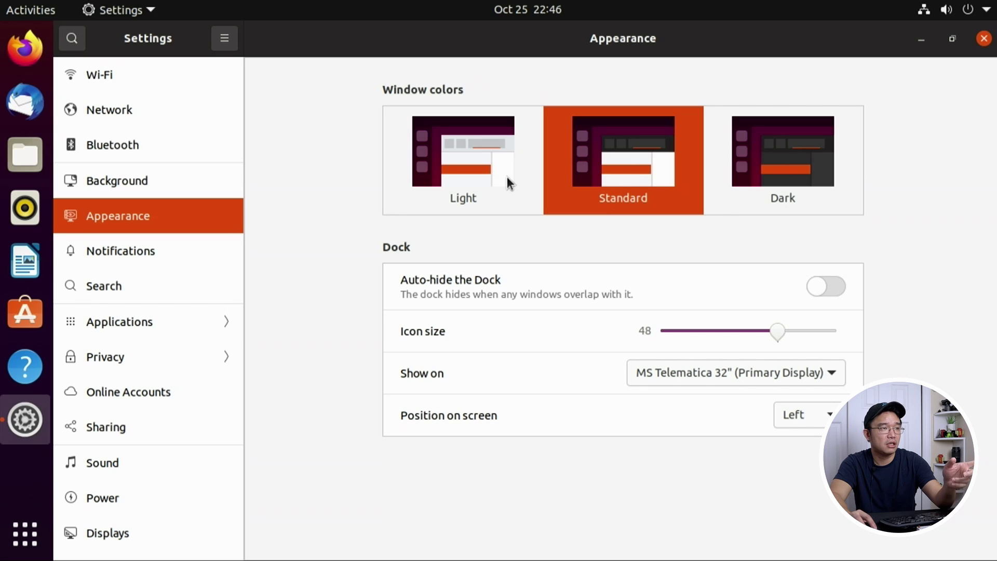
left_click(117, 249)
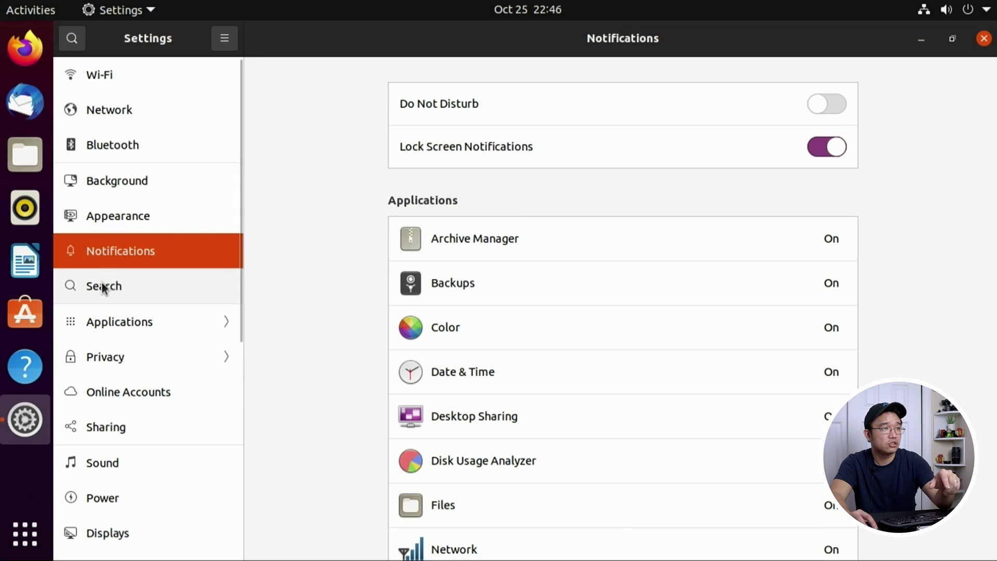
Step: Disable the Files, Calculator, Calendar, Characters, Passwords and Keys, and Terminal search providers
left_click(103, 287)
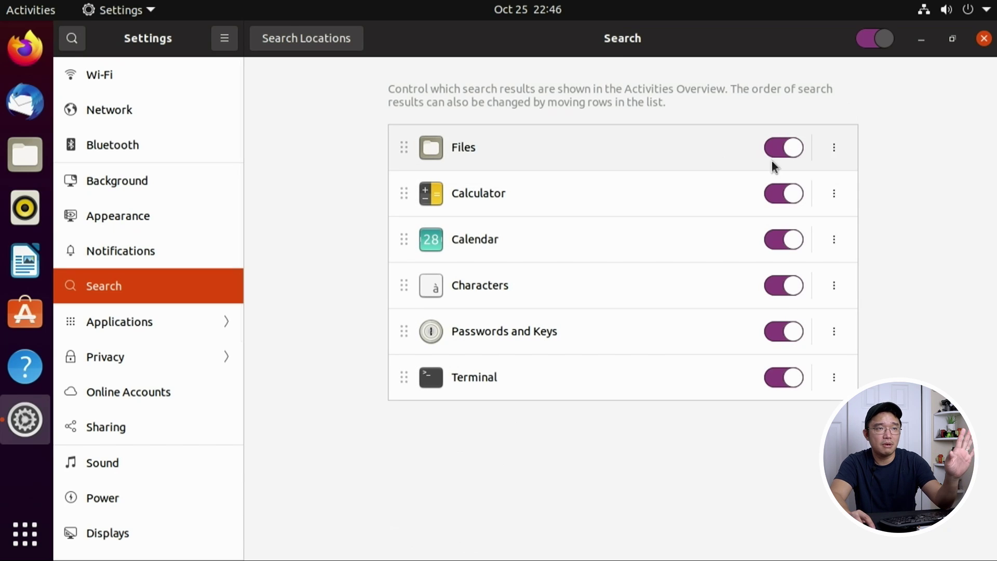
left_click(784, 148)
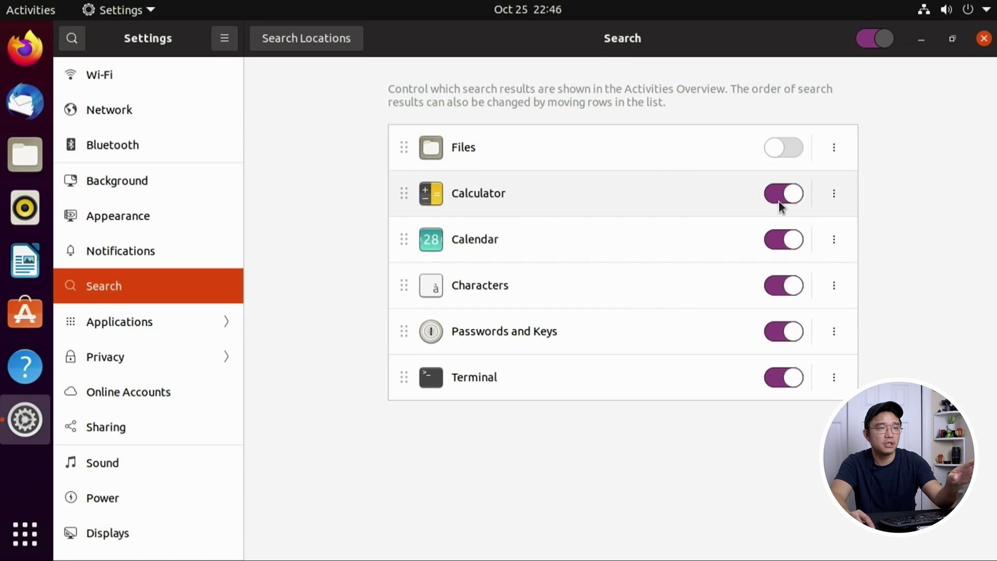
left_click(780, 197)
left_click(780, 240)
left_click(778, 284)
left_click(784, 331)
left_click(790, 376)
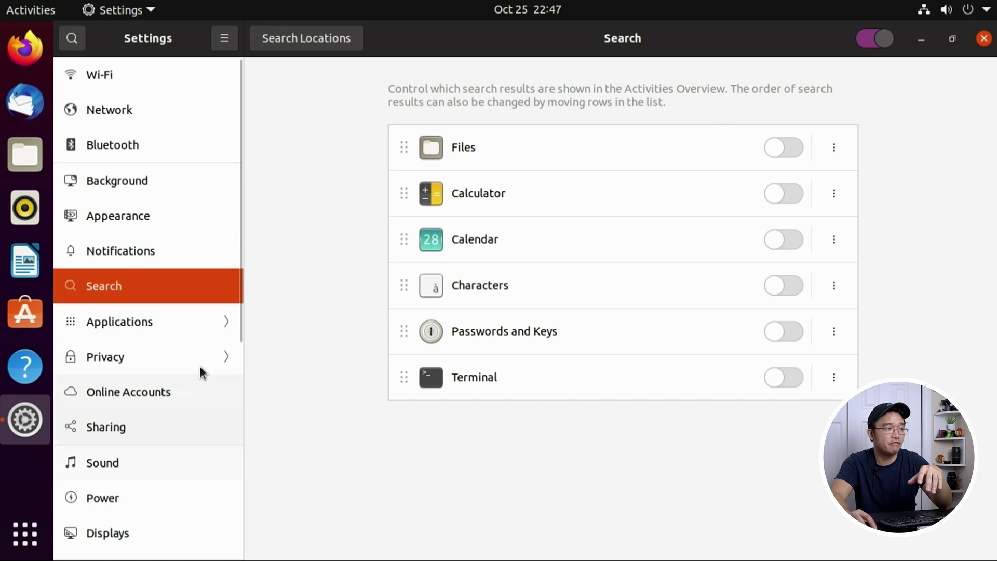
left_click(155, 318)
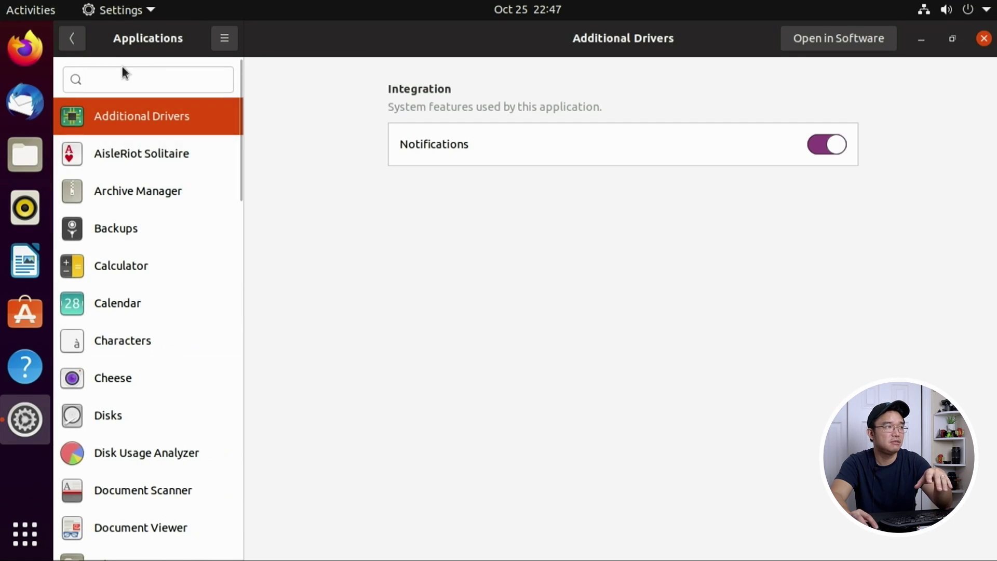
left_click(75, 39)
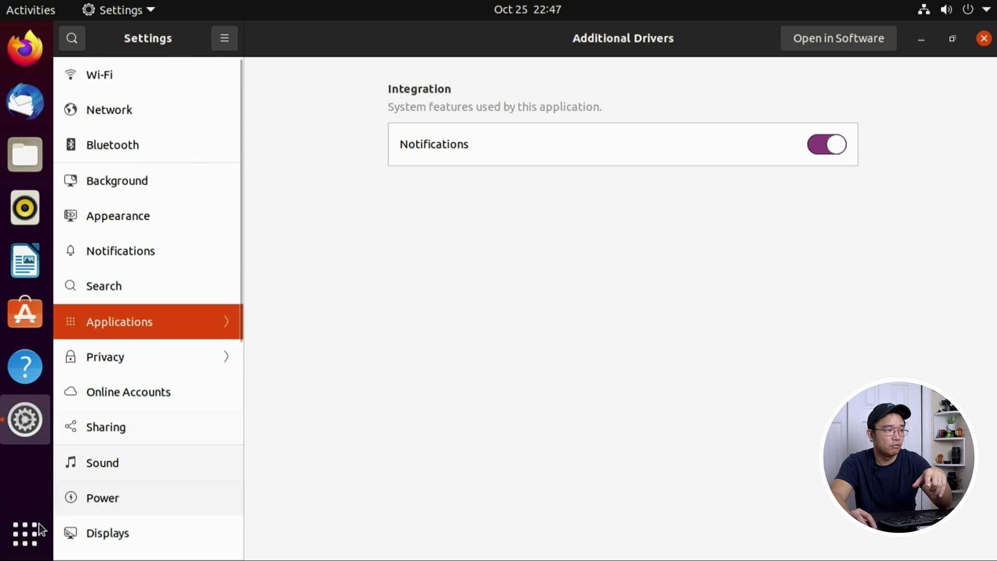
Step: Turn on Sharing for the computer rpi-ubu after glancing at the application grid
left_click(25, 534)
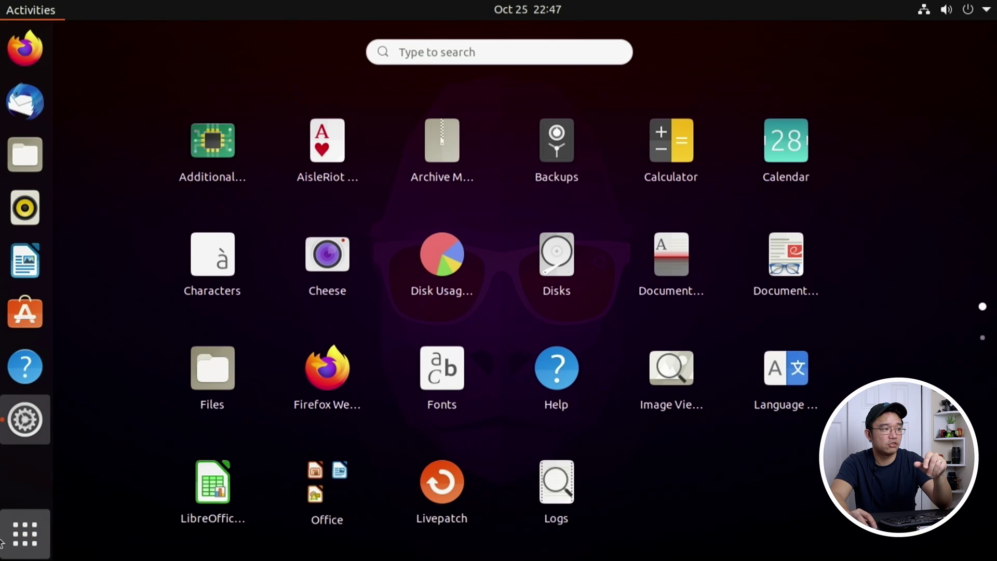
left_click(437, 201)
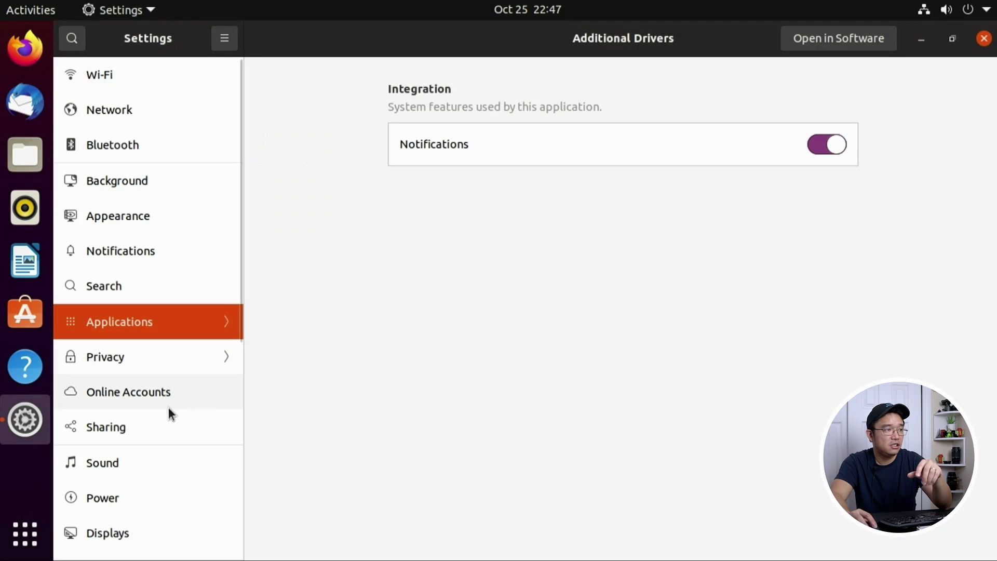
left_click(136, 418)
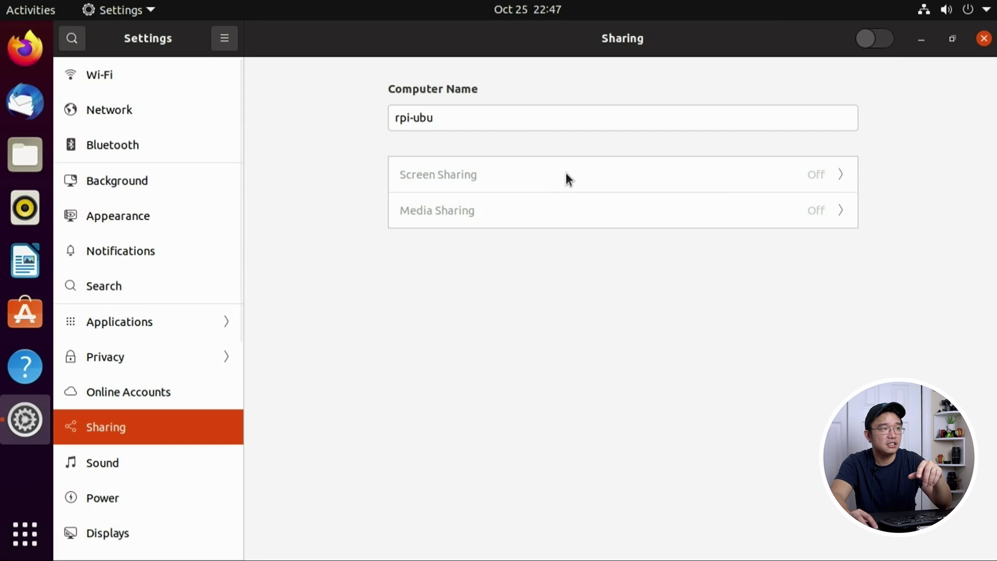
left_click(878, 40)
scroll(171, 428, "down", 5)
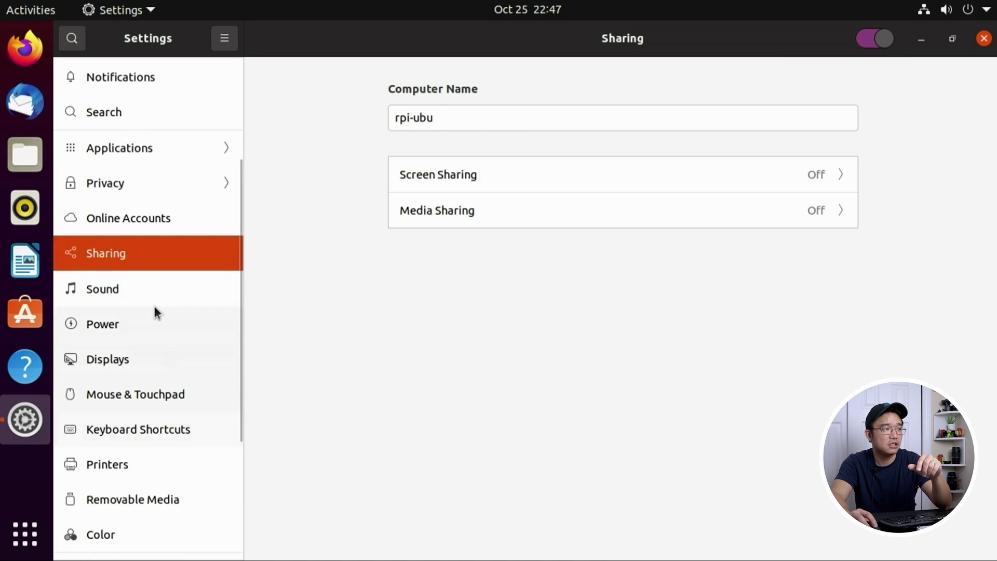
Step: Open the Power page and scroll through it, with Blank Screen at 5 minutes
left_click(146, 334)
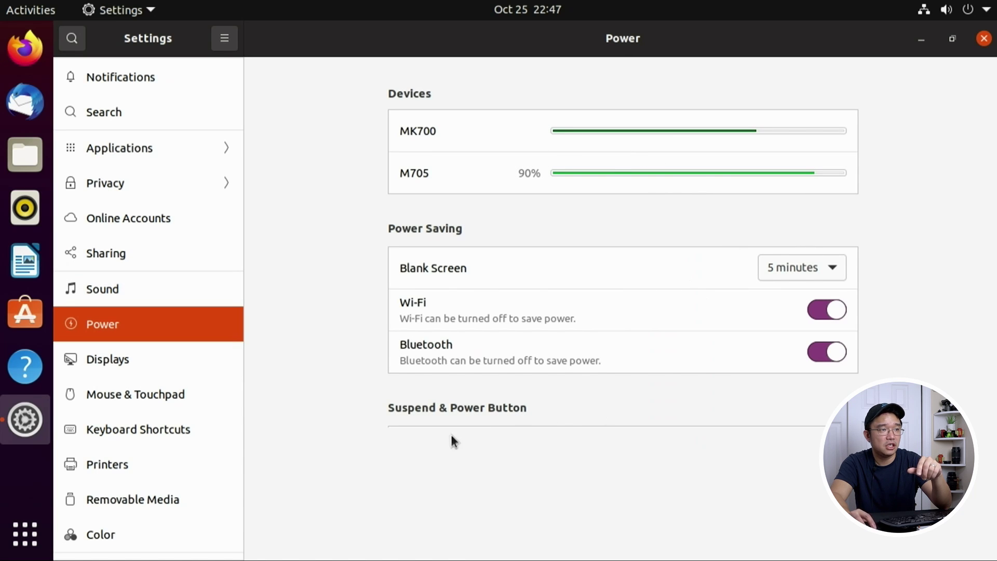
scroll(59, 468, "down", 3)
scroll(59, 467, "down", 2)
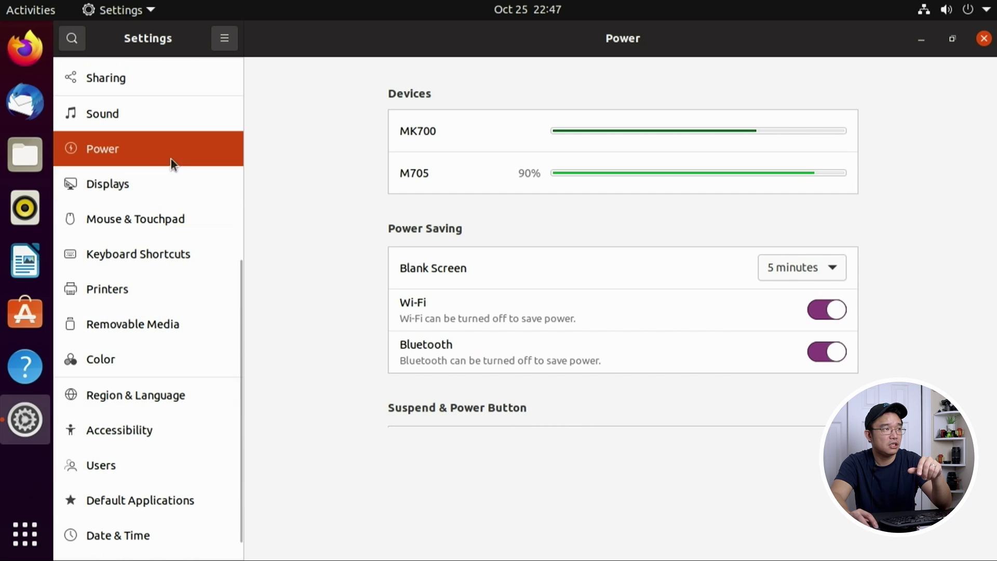
Step: Look over the Displays resolution list and the Users page, then close Settings
left_click(143, 193)
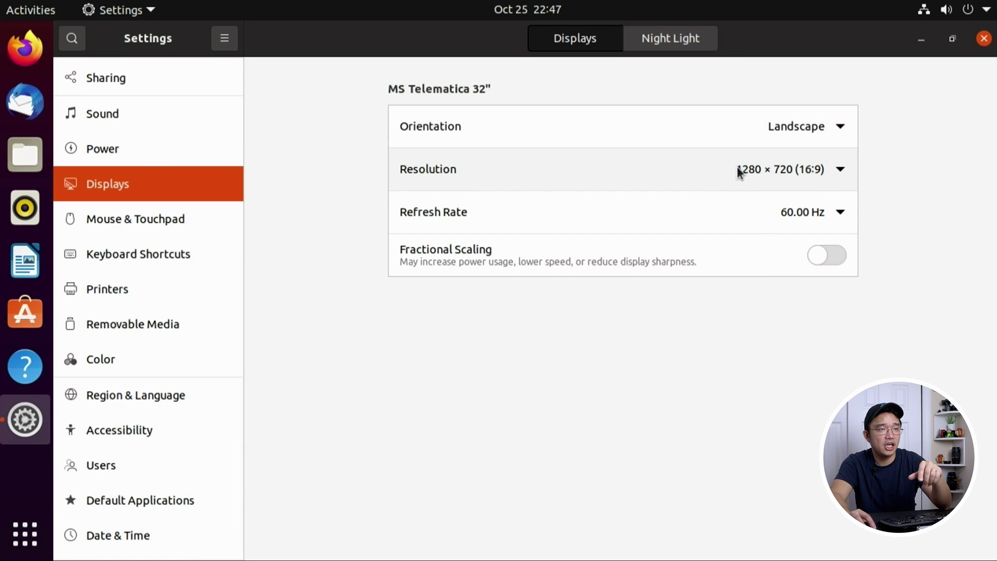
left_click(748, 169)
left_click(921, 157)
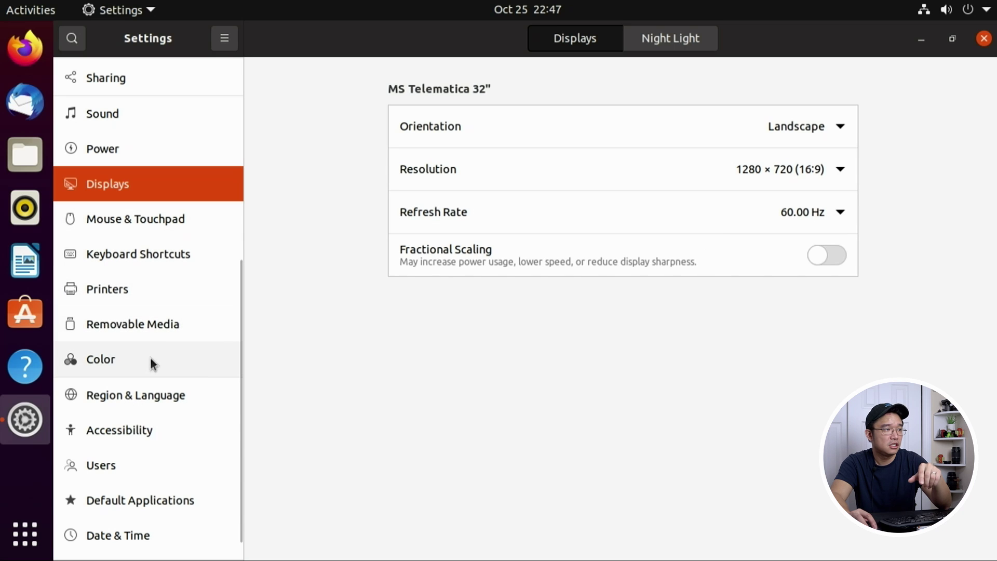
scroll(154, 513, "down", 1)
left_click(144, 446)
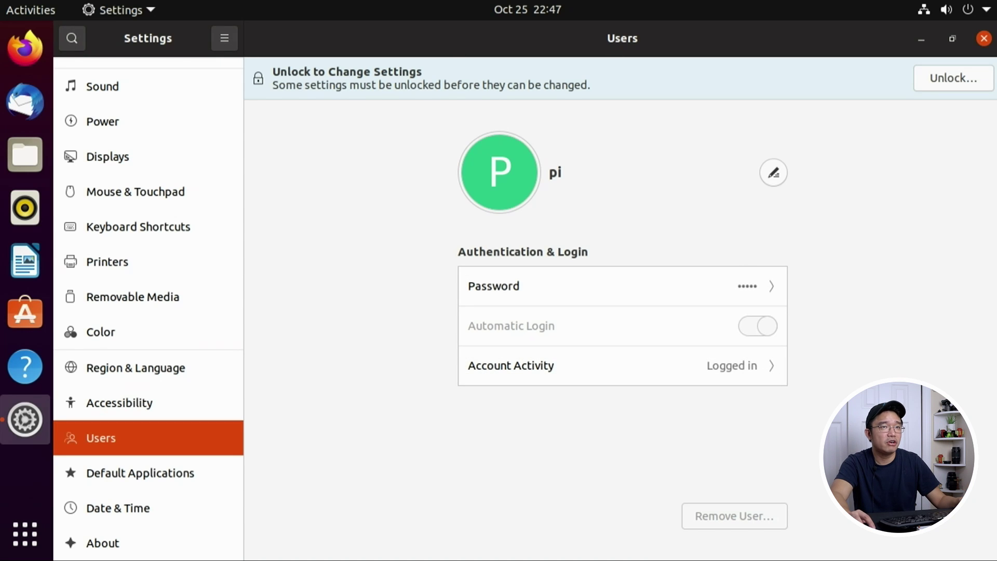
left_click(984, 38)
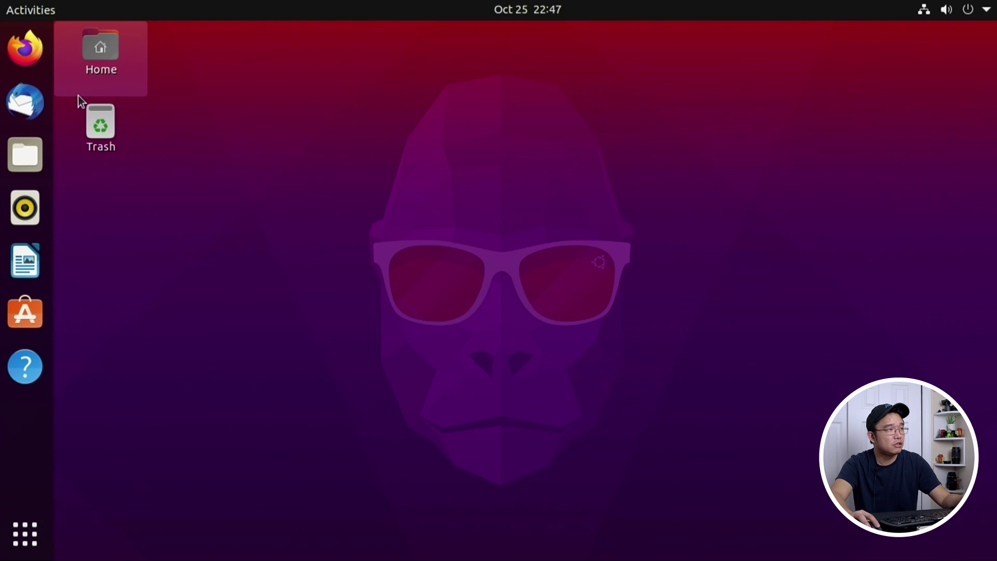
Step: Open and then close the Activities overview
left_click(16, 5)
left_click(17, 5)
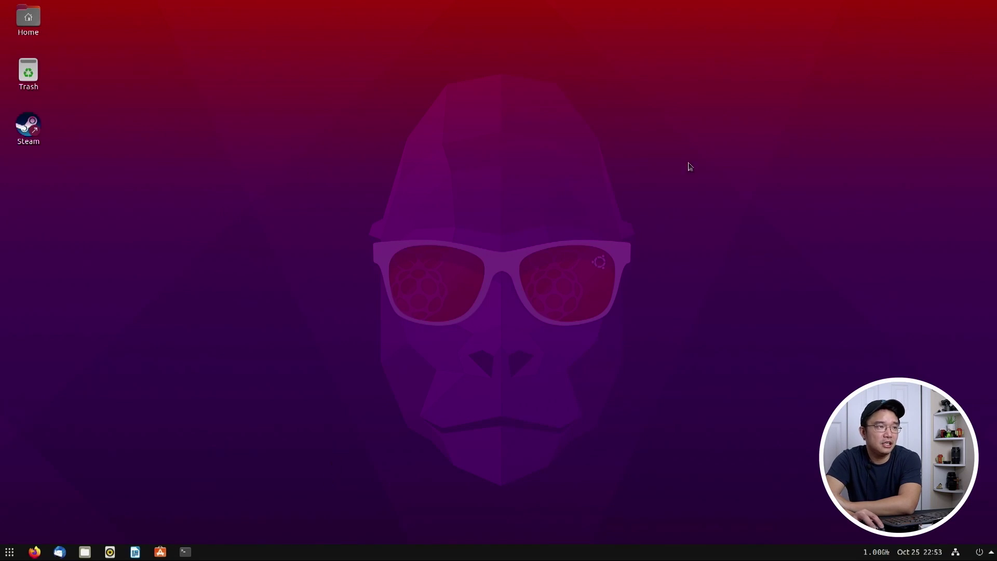
Step: Dismiss the desktop context menu and launch a Terminal window from the taskbar
right_click(475, 281)
left_click(354, 273)
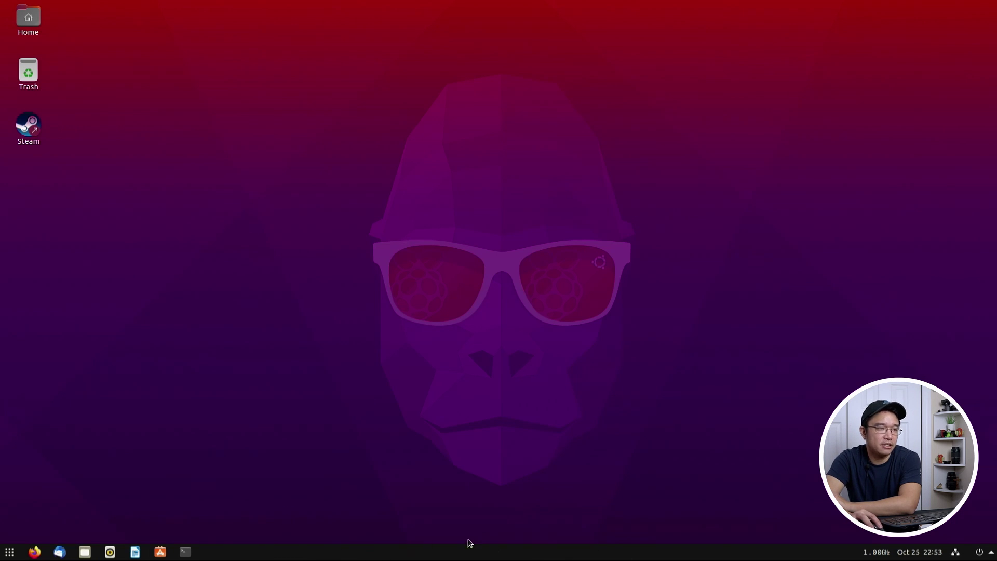
left_click(185, 551)
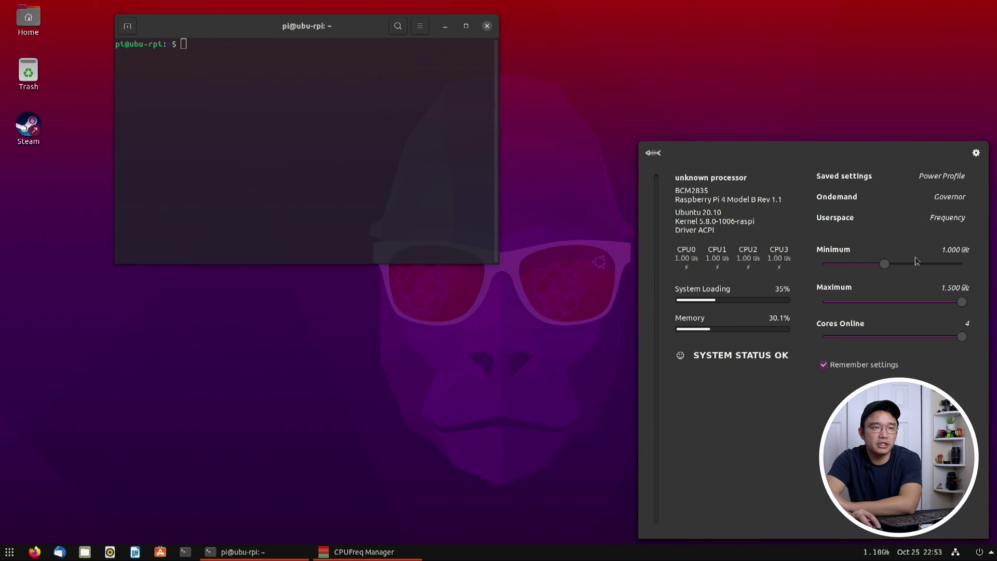
Step: Centre the terminal window and show the full applications grid
left_click_drag(237, 29, 377, 163)
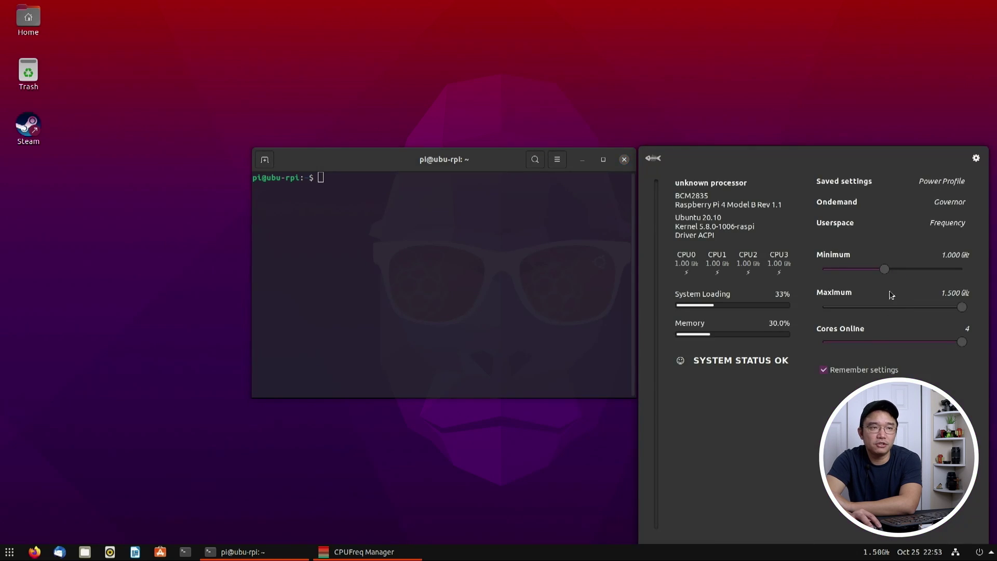
mouse_move(378, 161)
left_mouse_down()
mouse_move(387, 217)
mouse_move(309, 146)
mouse_move(365, 166)
left_mouse_up()
left_click(9, 552)
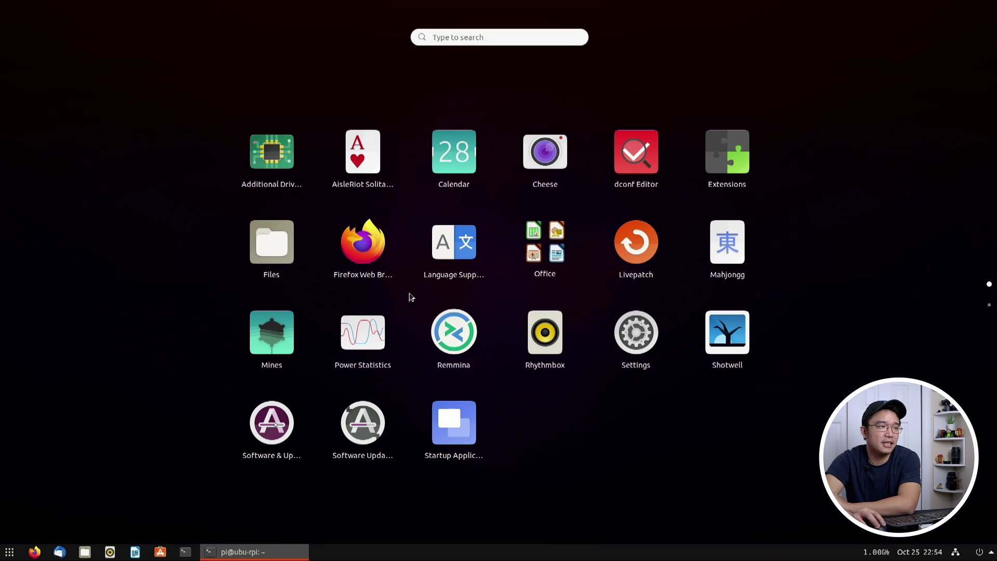
Step: Bring the terminal back to the front and move it up and to the right
left_click(287, 554)
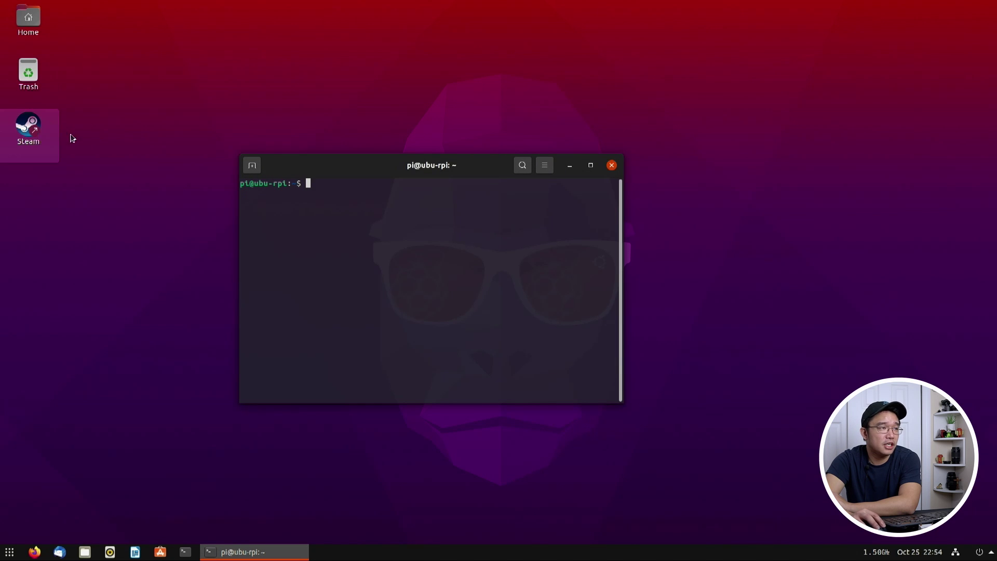
left_click(366, 148)
left_click_drag(325, 162, 351, 94)
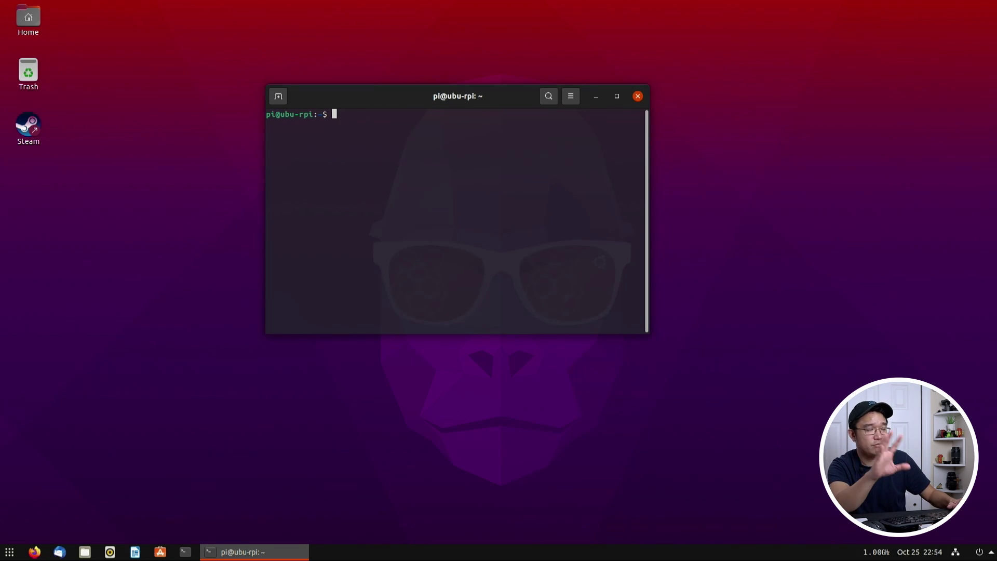
Step: Search shell history for 'stea' and rerun STEAMOS=1 STEAM_RUNTIME=1 steam
key("Up")
key("Up")
key("Up")
key("Up")
key("Down")
key("Down")
key("Down")
key("Down")
key("ctrl+r")
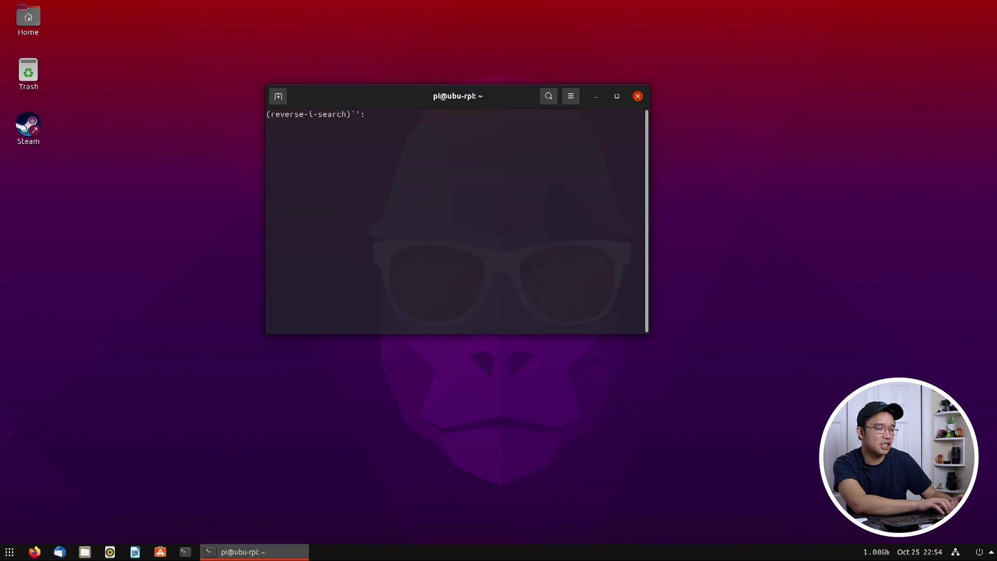
type("stea")
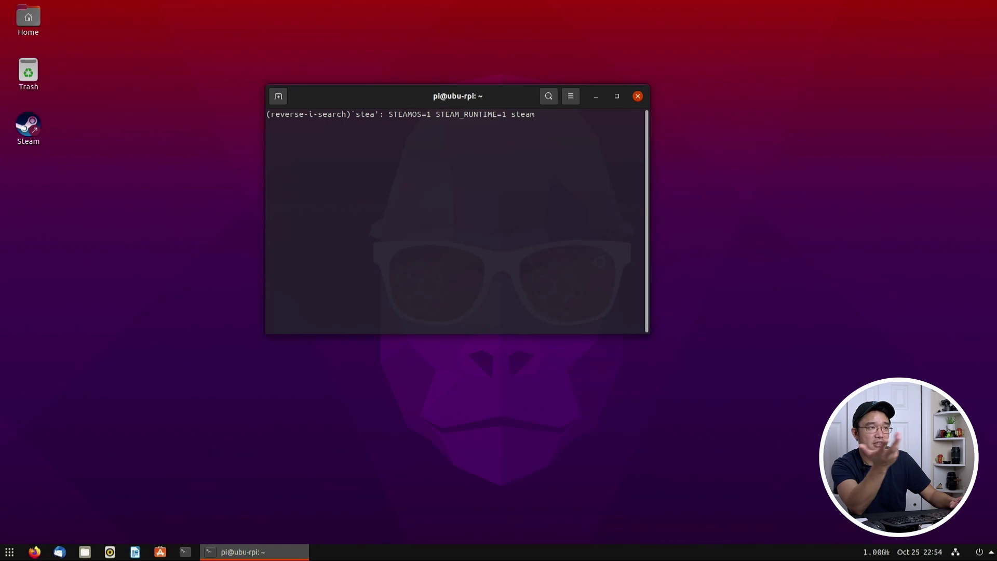
key("Return")
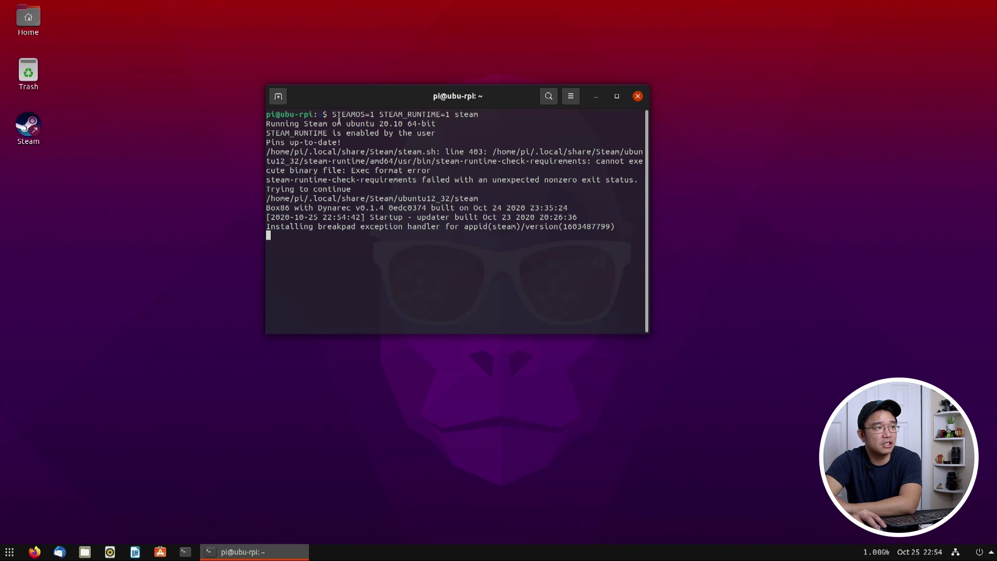
Step: Move the Steam library window to the right and browse the View menu without choosing anything
left_click_drag(341, 124, 369, 113)
left_click(368, 112)
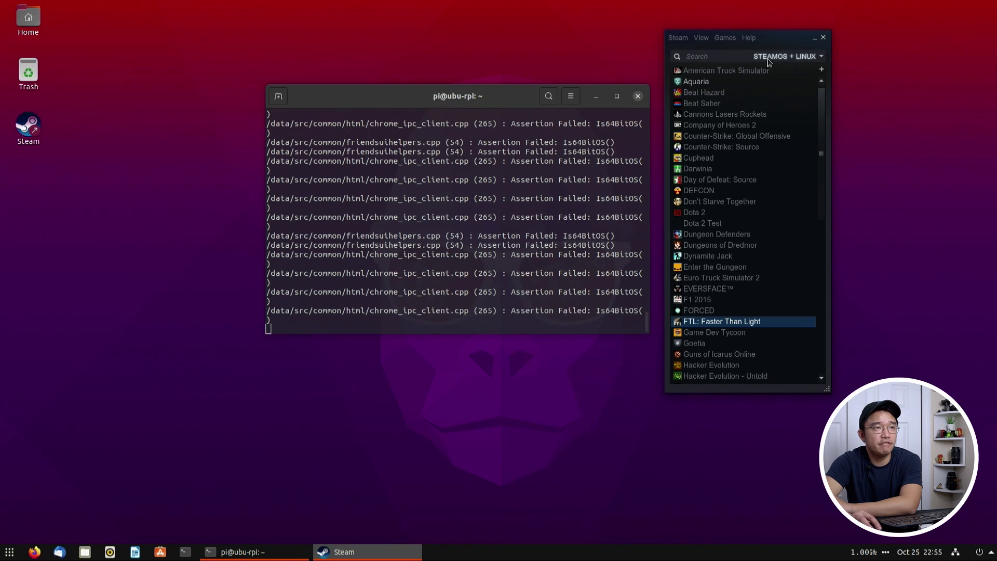
left_click_drag(785, 46, 932, 104)
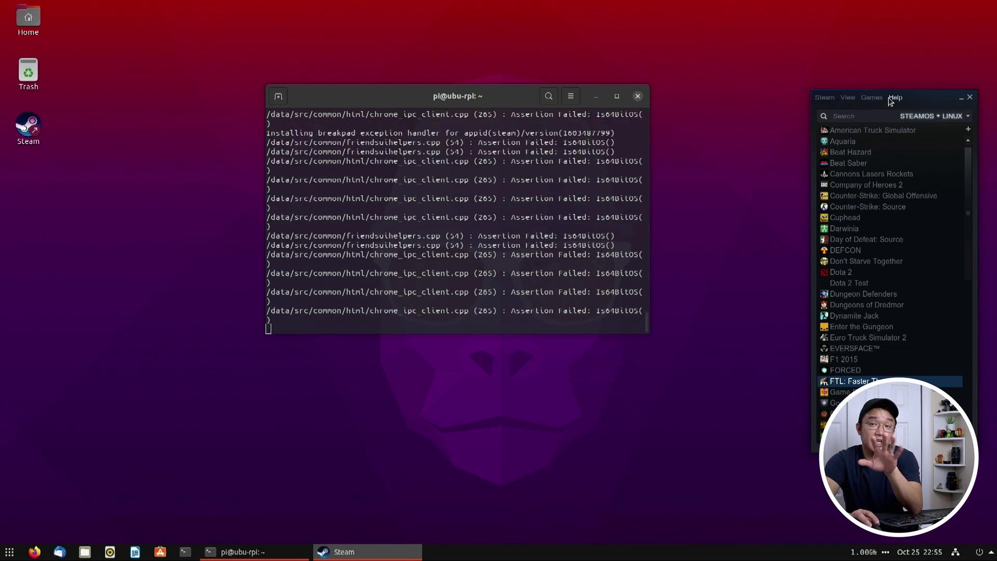
left_click(848, 98)
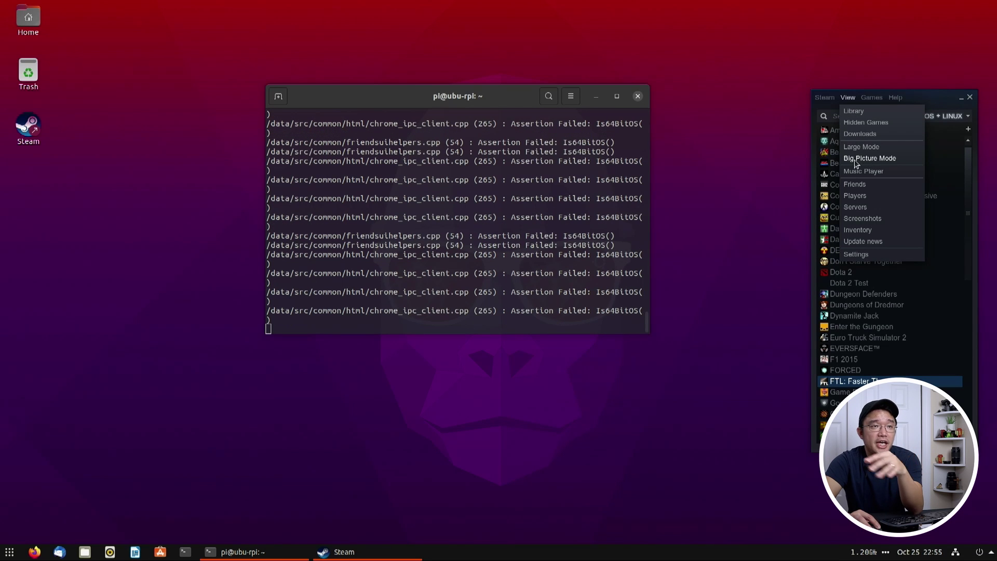
left_click(851, 36)
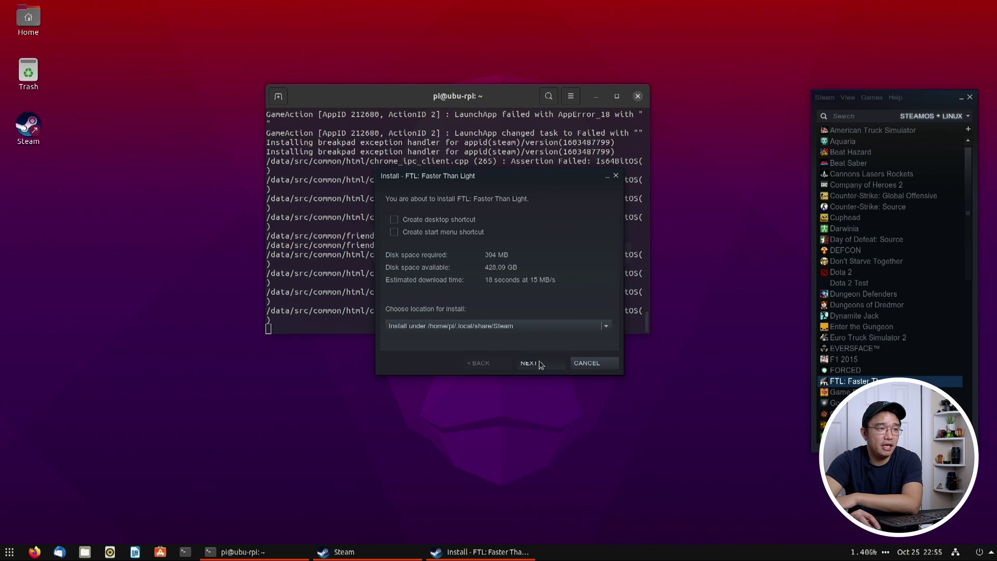
Step: Confirm the FTL: Faster Than Light install with NEXT and FINISH
left_click(539, 364)
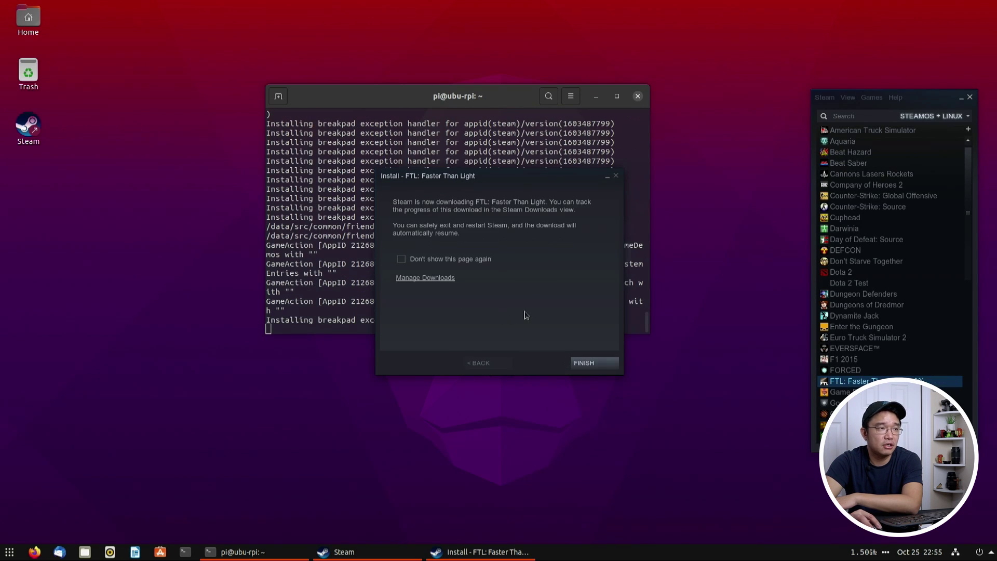
left_click(582, 364)
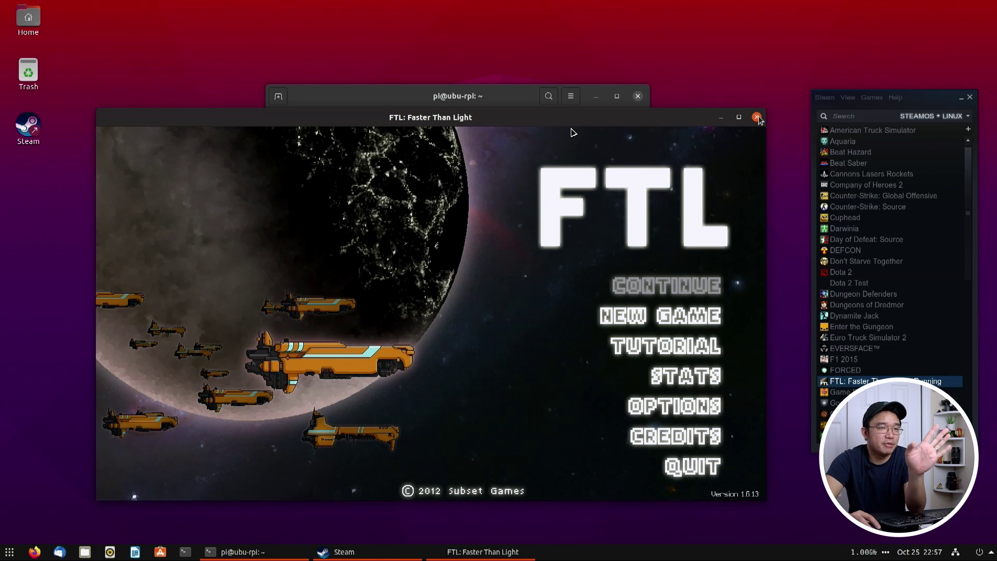
Step: Close FTL, run vkcube to display the spinning LunarG cube, then close the demo window
left_click(757, 117)
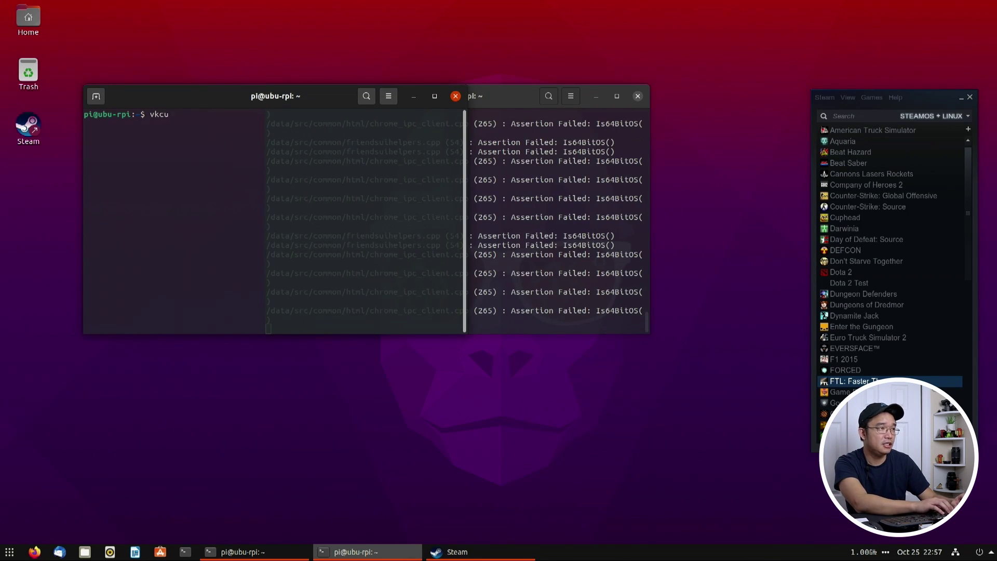
type("vkcube")
key("Return")
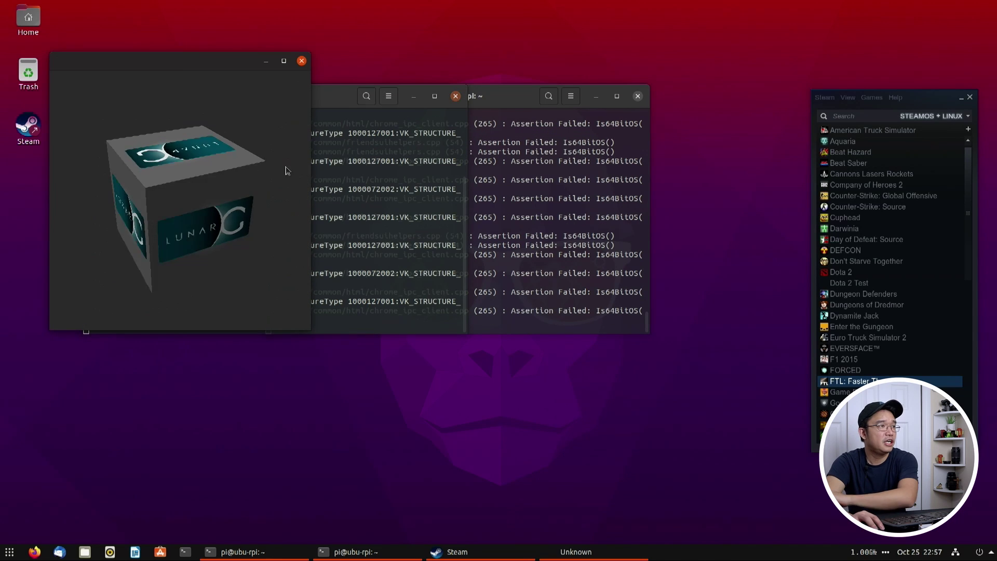
left_click_drag(216, 69, 345, 168)
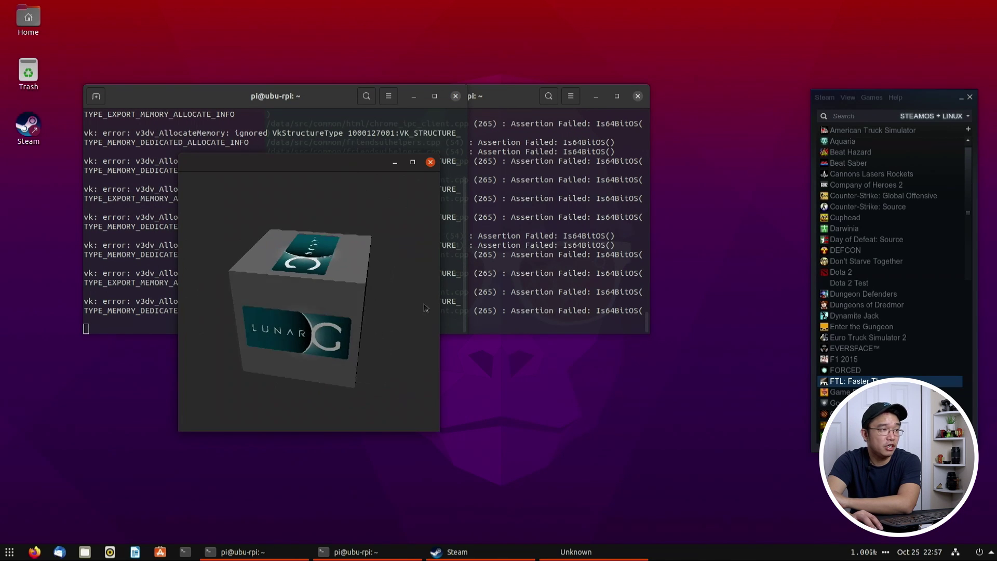
left_click(431, 163)
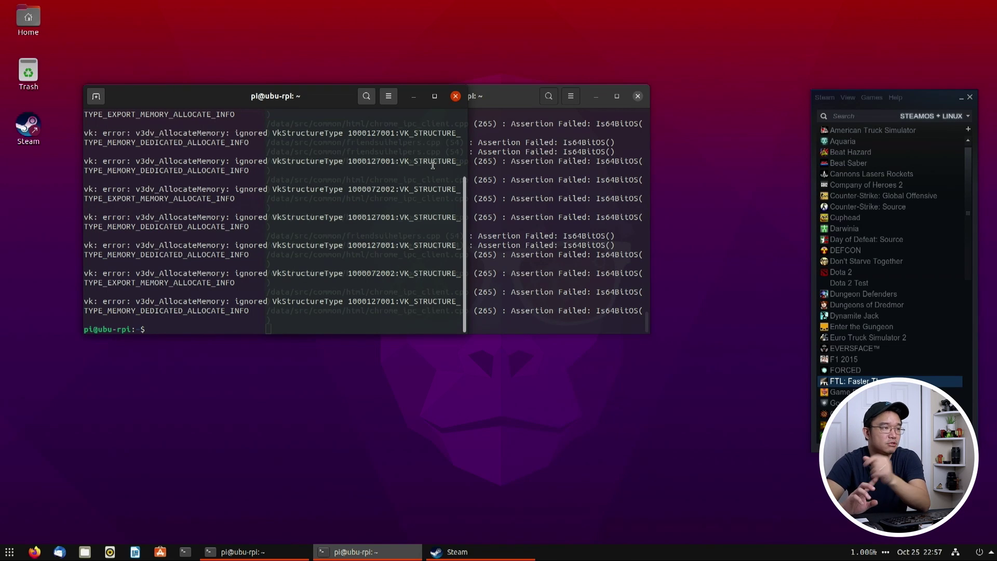
Step: Launch Visual Studio Code from the applications grid
left_click(3, 554)
scroll(419, 345, "down", 1)
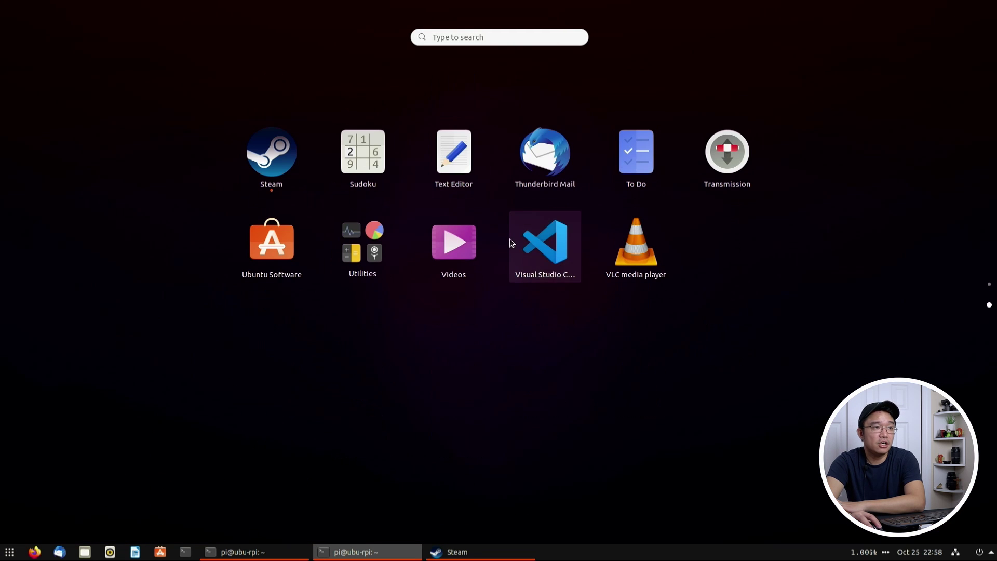
left_click(517, 241)
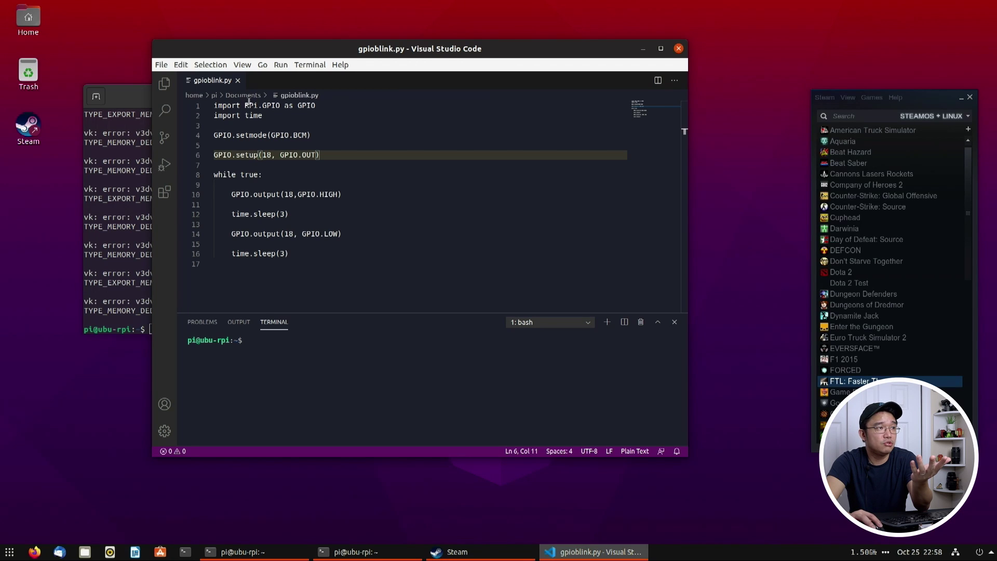
Step: In gpioblink.py, insert a blank line below the imports and remove the stray 'GPIO.' text
left_click(266, 106)
left_click(286, 123)
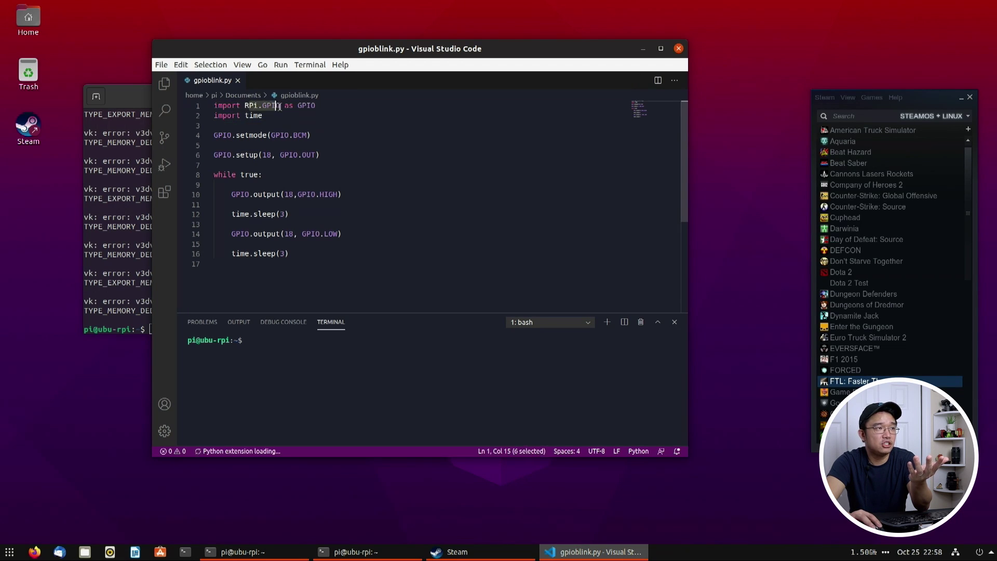
left_click(282, 105)
key("Down")
left_click(287, 126)
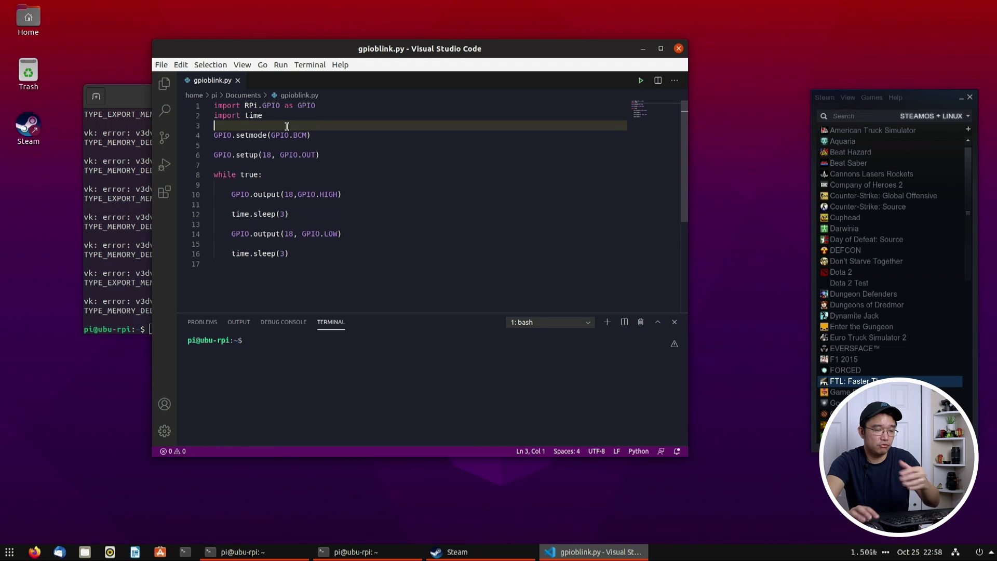
key("Return")
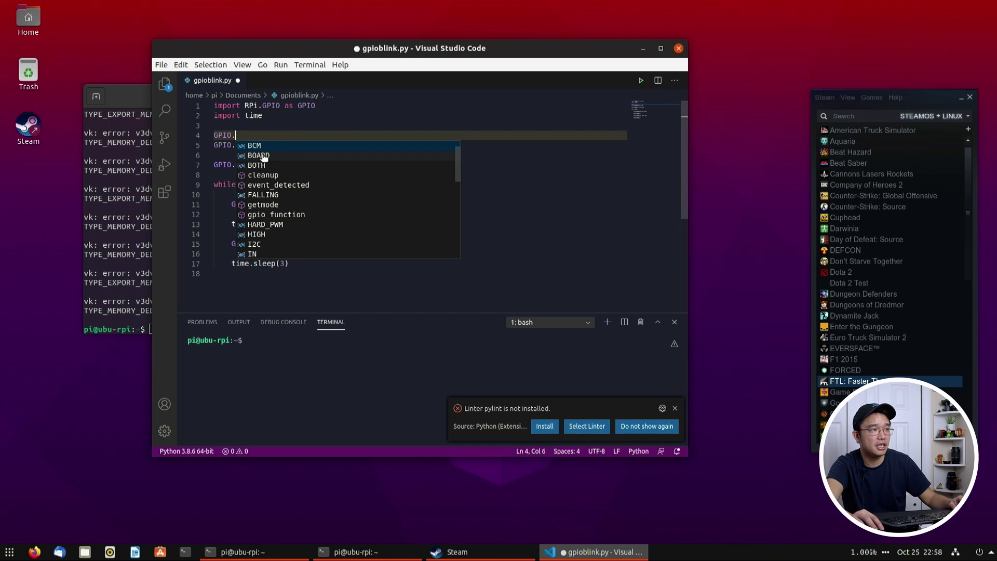
scroll(264, 157, "down", 3)
scroll(266, 228, "down", 4)
key("Escape")
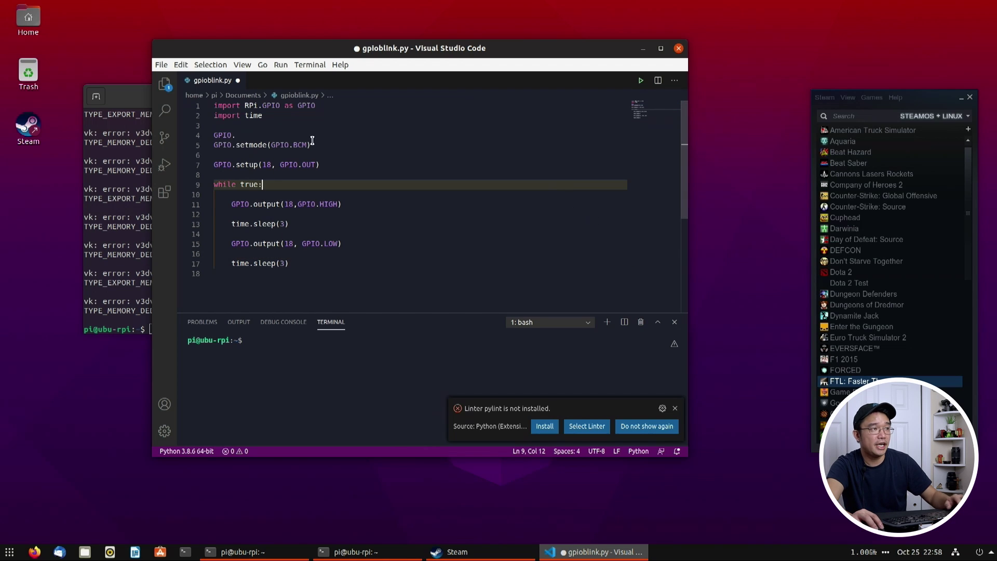
key("BackSpace")
key("BackSpace")
key("BackSpace")
key("BackSpace")
key("BackSpace")
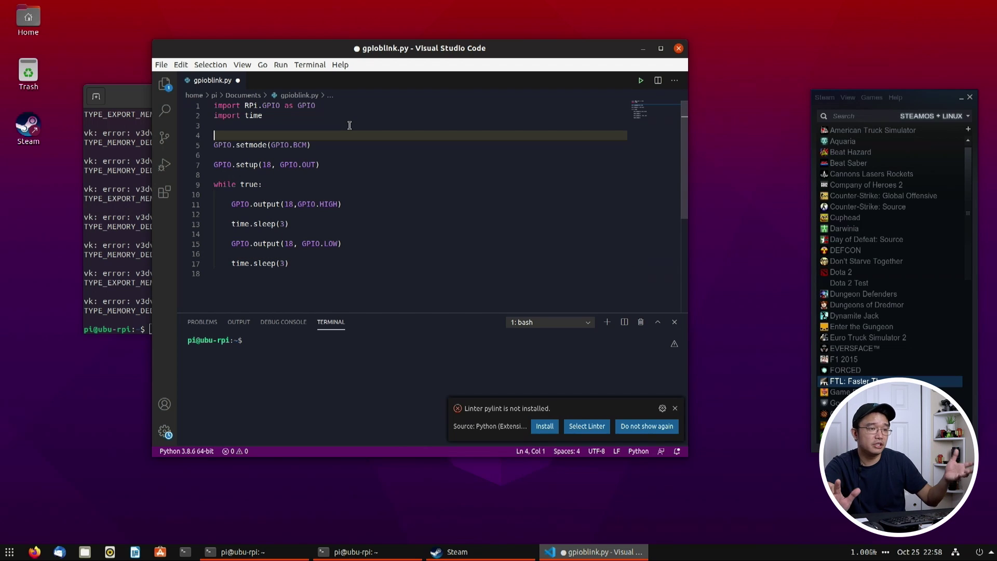